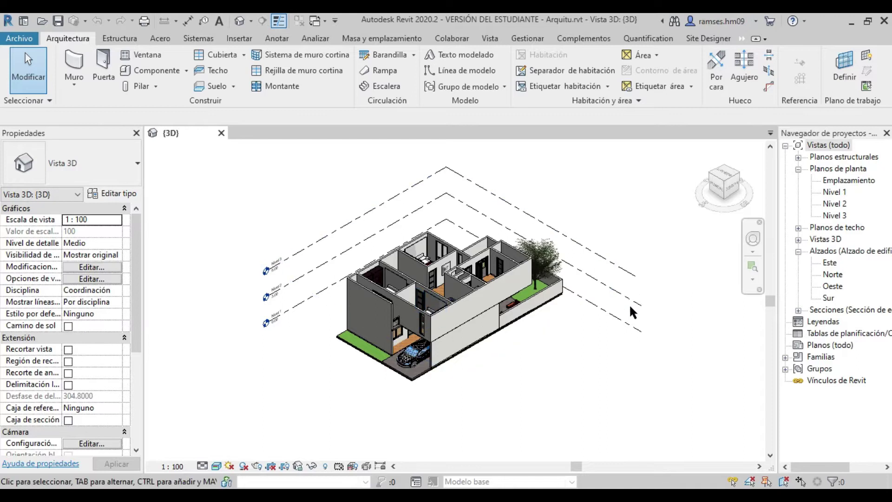
# Step: Orbit the 3D house, then zoom and pan into the Nivel 2 floor plan
pyautogui.keyDown('shift'); pyautogui.moveTo(606, 322); pyautogui.dragTo(484, 363, button='middle'); pyautogui.keyUp('shift')
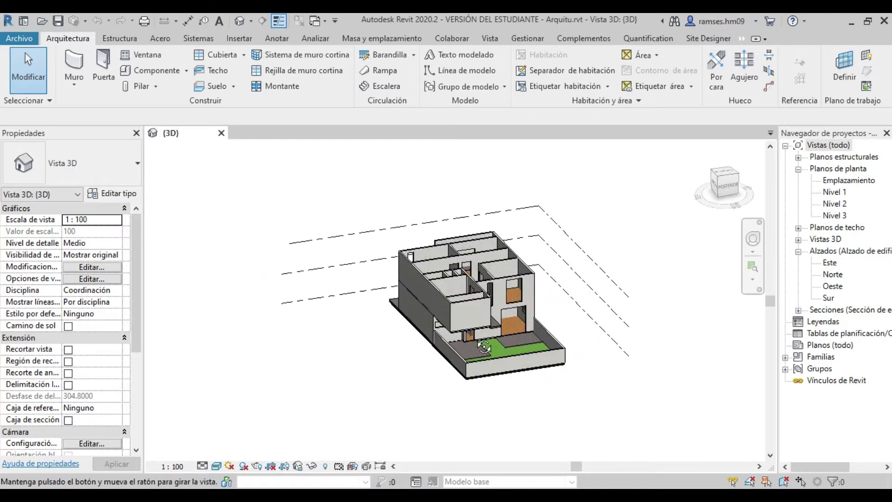
pyautogui.scroll(2, 484, 363)
pyautogui.scroll(3, 356, 324)
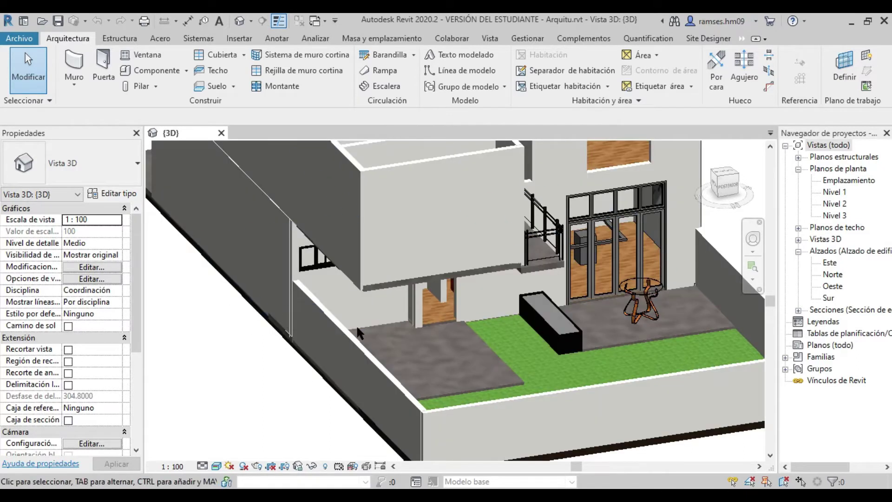
pyautogui.scroll(2, 356, 324)
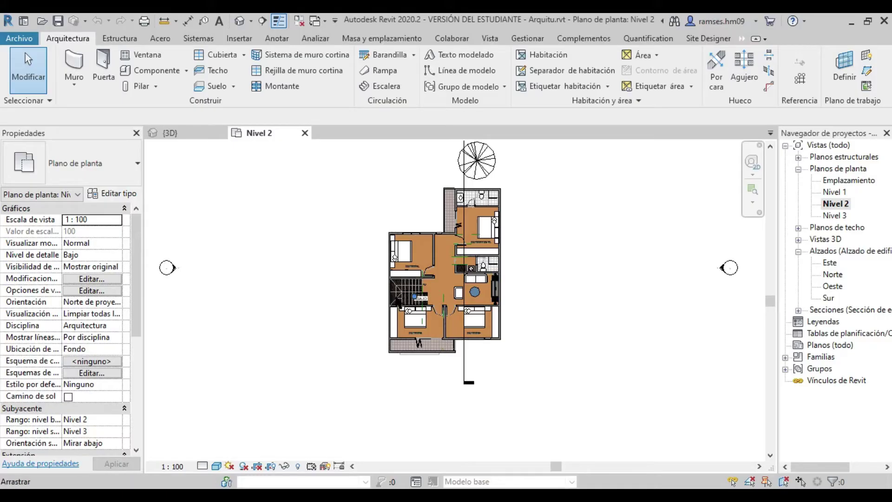
pyautogui.scroll(1, 551, 291)
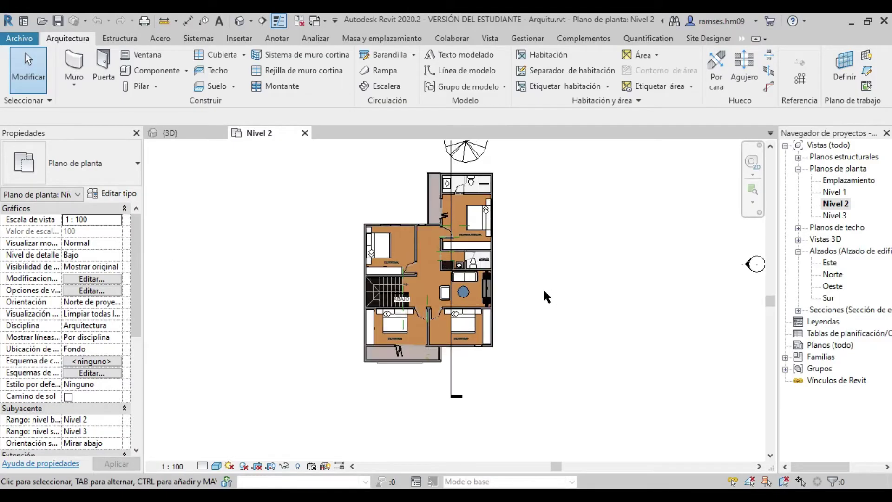
pyautogui.moveTo(534, 288); pyautogui.dragTo(556, 316, button='middle')
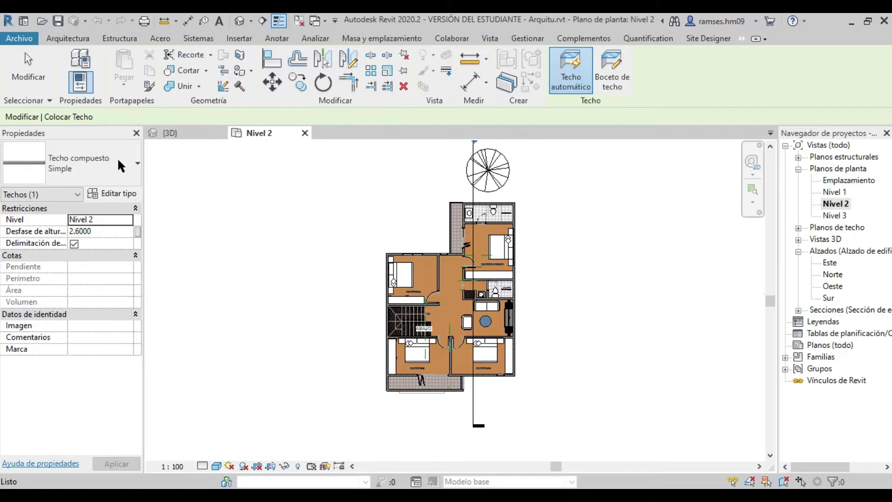
# Step: Duplicate the Simple roof type as 'Losa de Azotea' and open its Structure layers
pyautogui.click(117, 196)
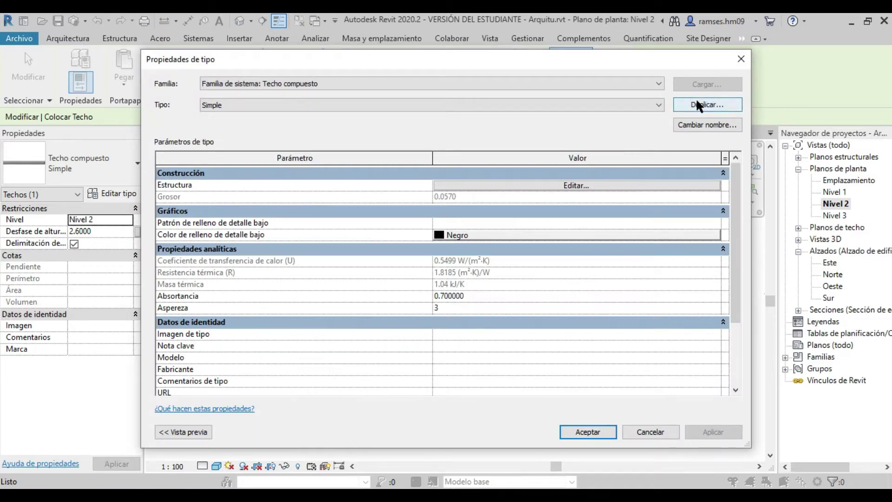
pyautogui.click(695, 98)
pyautogui.write('Losa de')
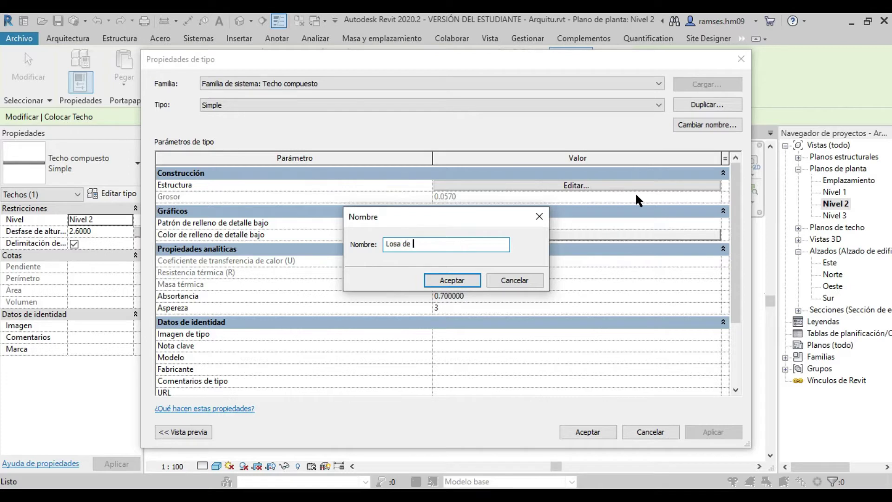
pyautogui.write('tea')
pyautogui.press('Return')
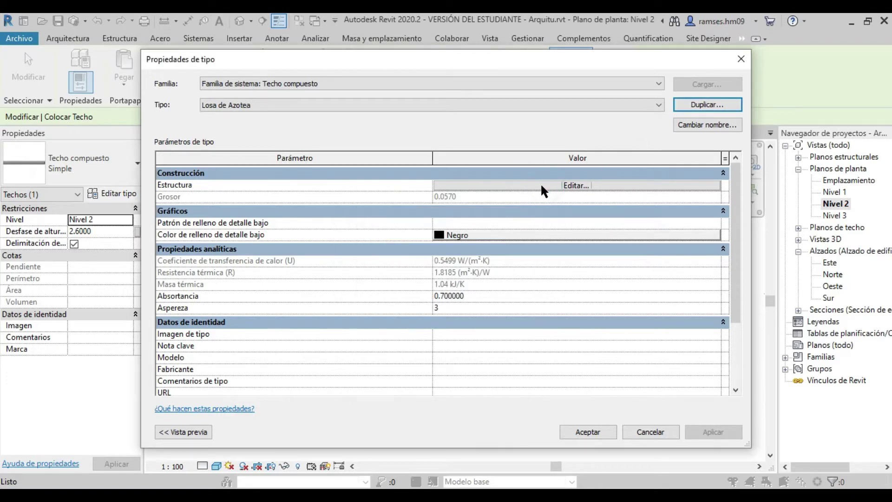
pyautogui.click(541, 186)
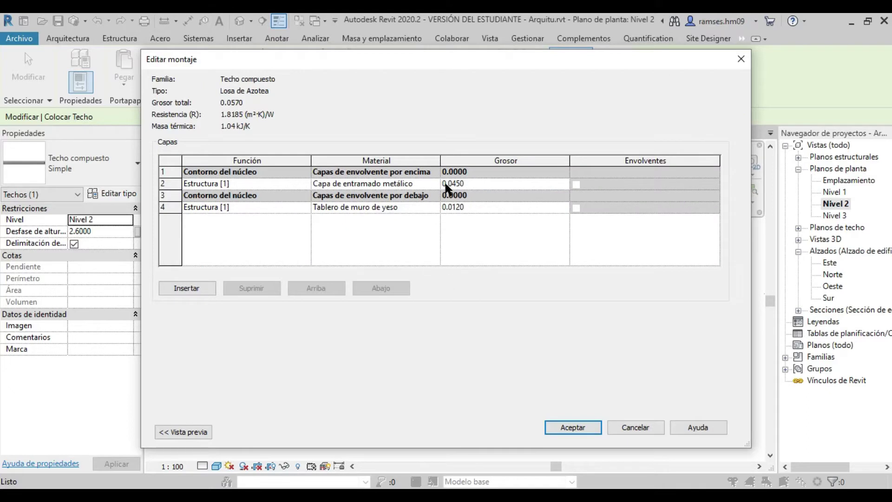
# Step: Set the structural layer to Hormigón, regla de arena/cemento at 0.1000 thick, totalling 0.1120
pyautogui.click(435, 183)
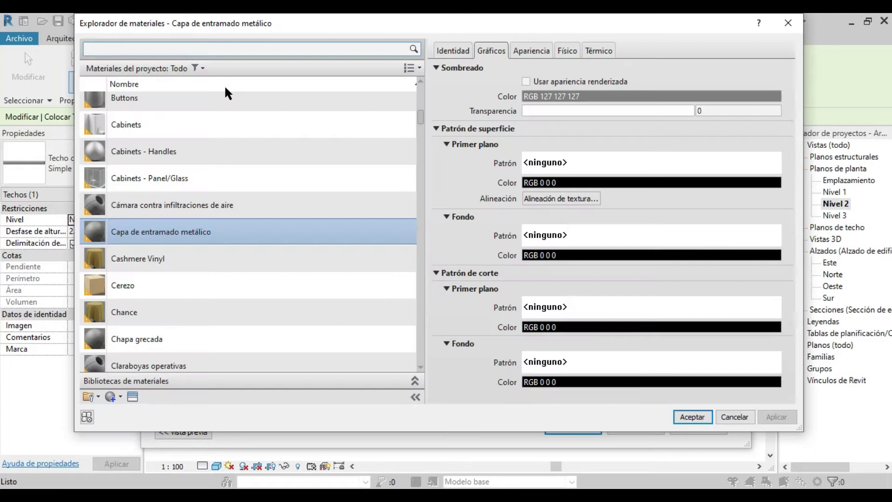
pyautogui.write('hor')
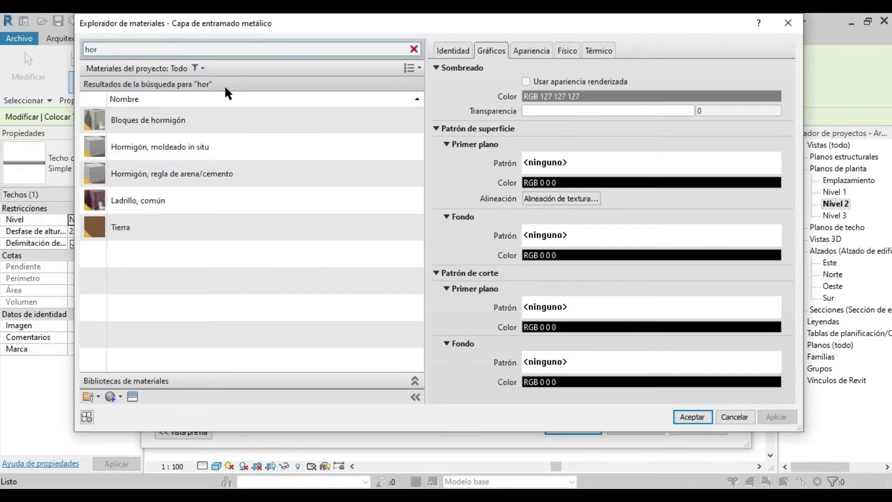
pyautogui.click(199, 168)
pyautogui.click(692, 417)
pyautogui.click(479, 186)
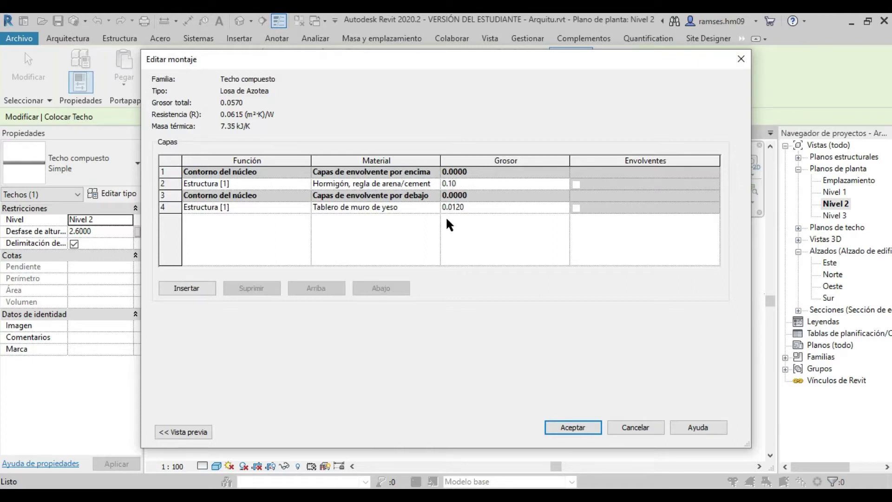
pyautogui.click(167, 189)
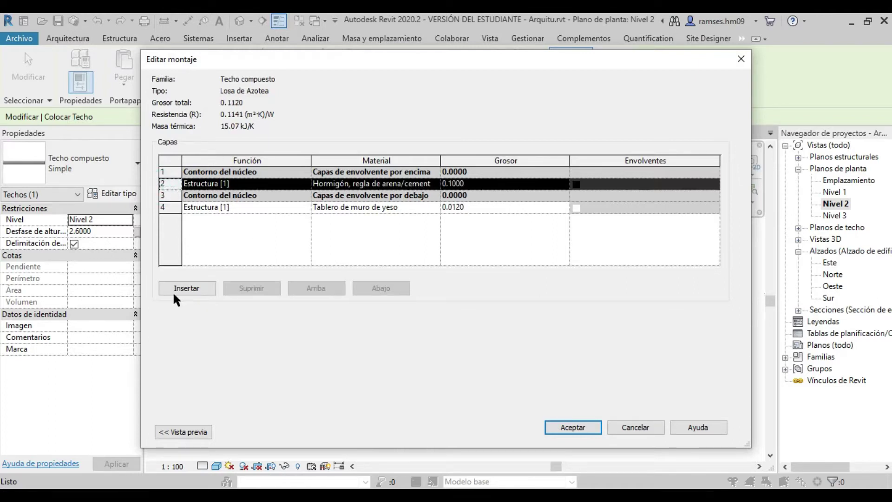
# Step: Insert a new top layer in the roof build-up with function Acabado 1 [4]
pyautogui.click(184, 286)
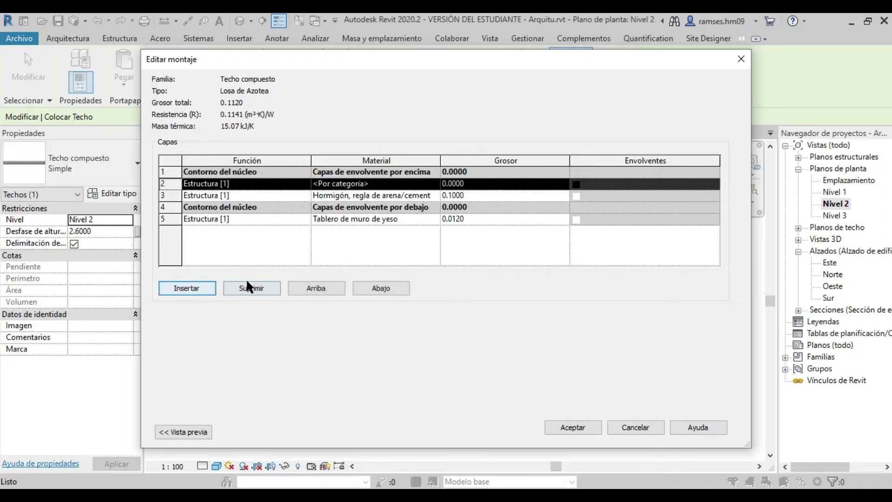
pyautogui.click(315, 289)
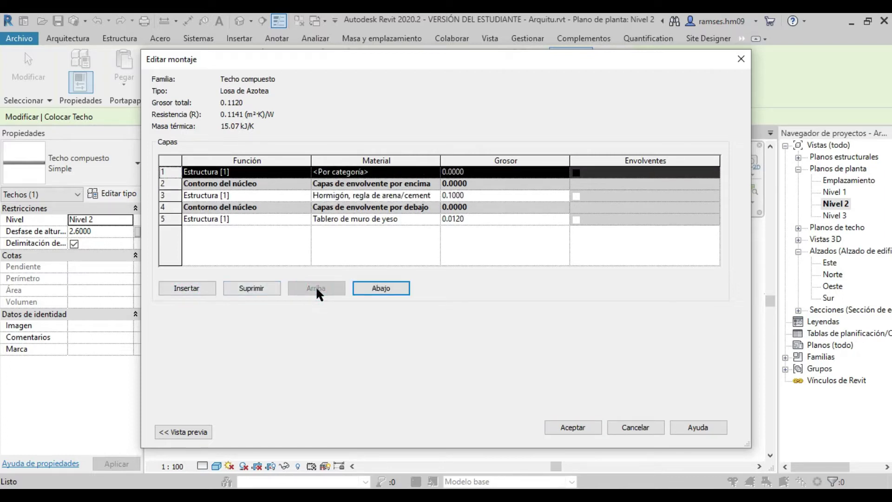
pyautogui.click(307, 173)
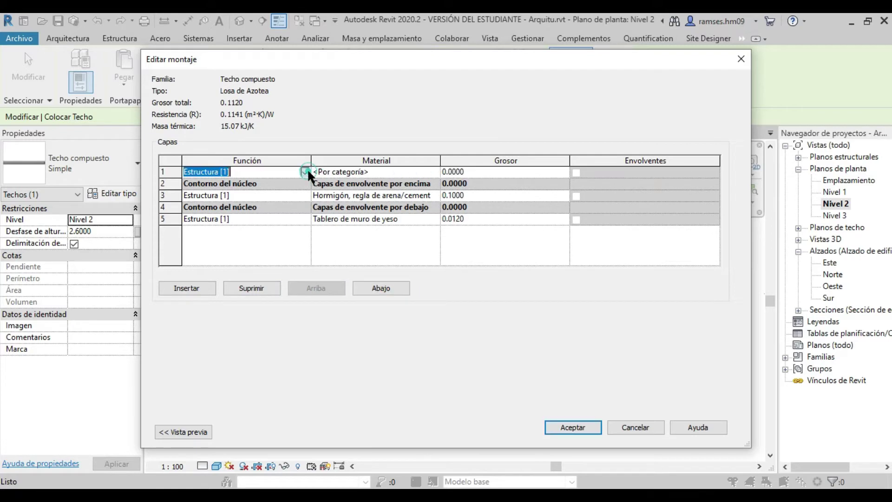
pyautogui.click(205, 213)
# Step: Give the finish layer Ladrillo, común at 0.1000 thickness and accept the layers
pyautogui.click(376, 172)
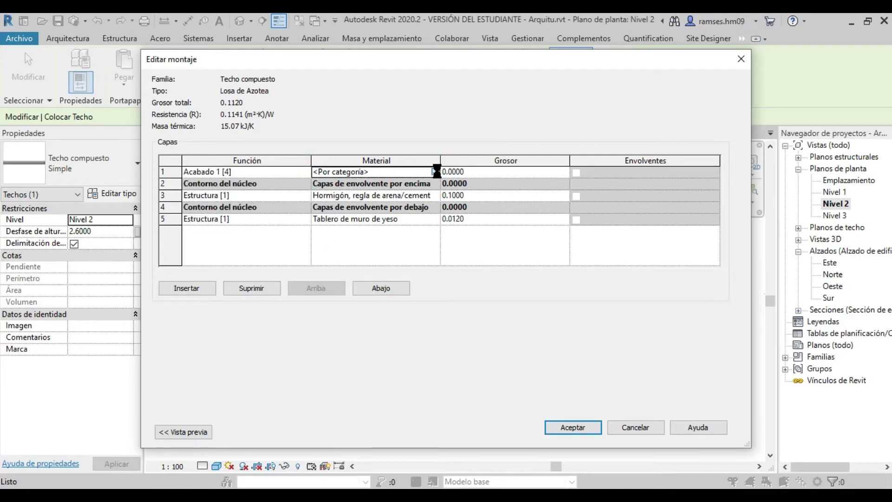
pyautogui.click(436, 172)
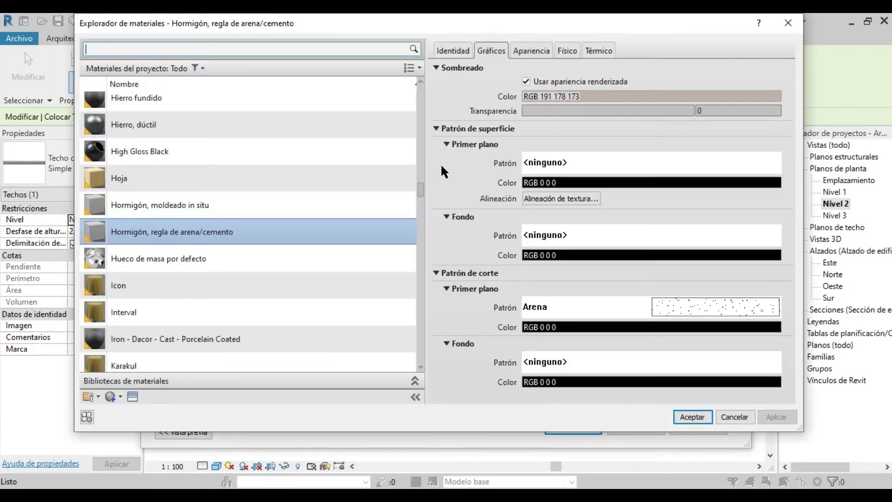
pyautogui.write('lad')
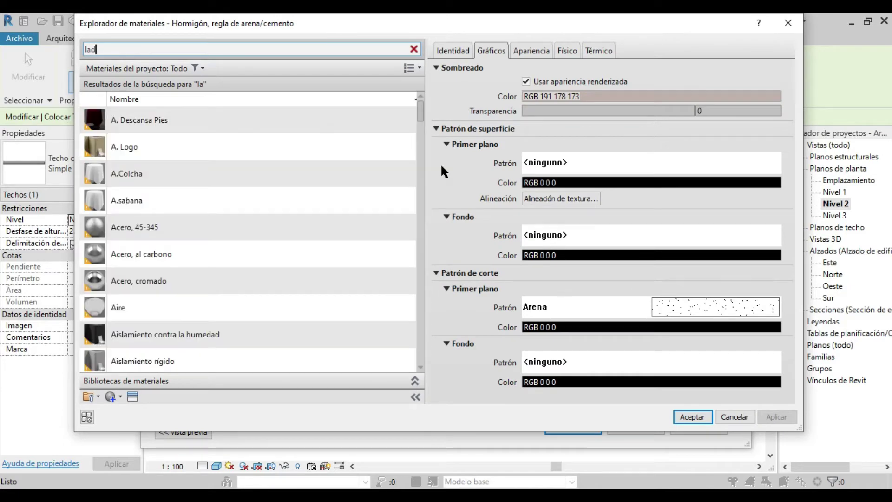
pyautogui.write('r')
pyautogui.click(138, 120)
pyautogui.click(692, 417)
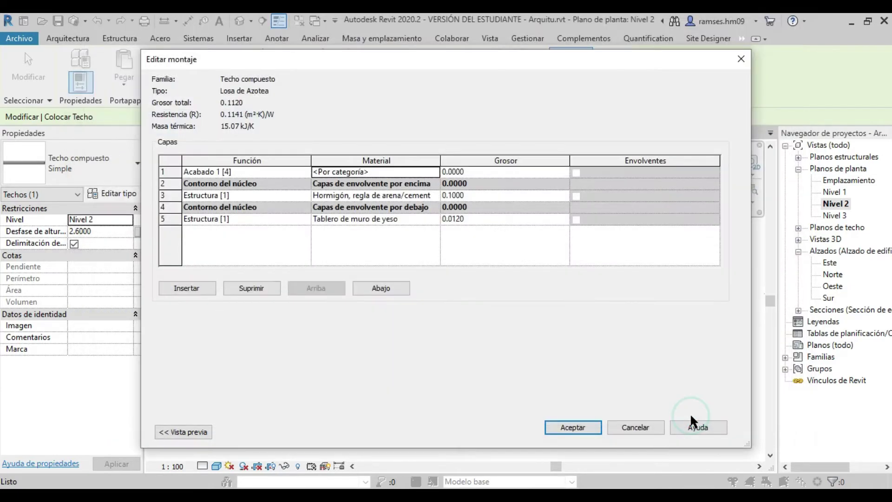
pyautogui.click(453, 172)
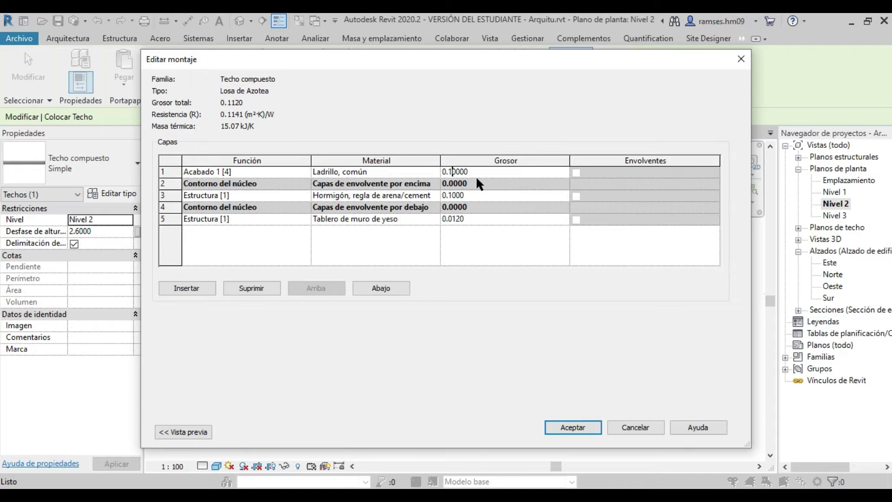
pyautogui.click(397, 195)
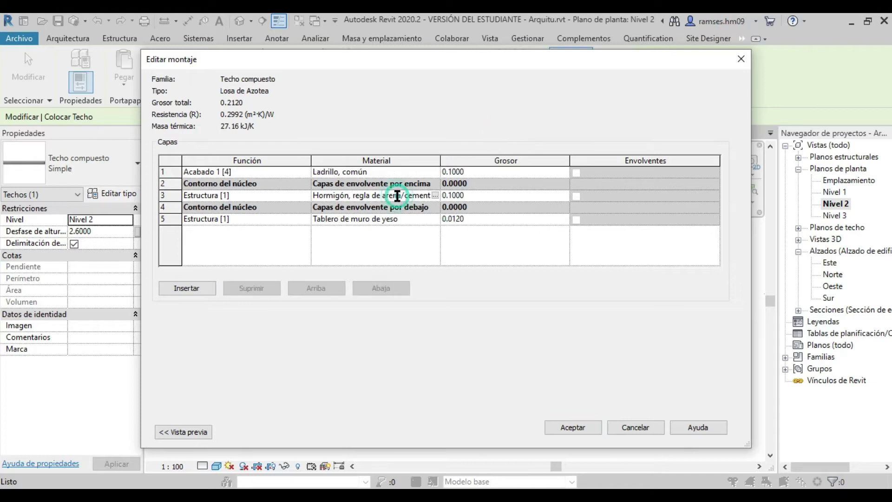
pyautogui.click(570, 427)
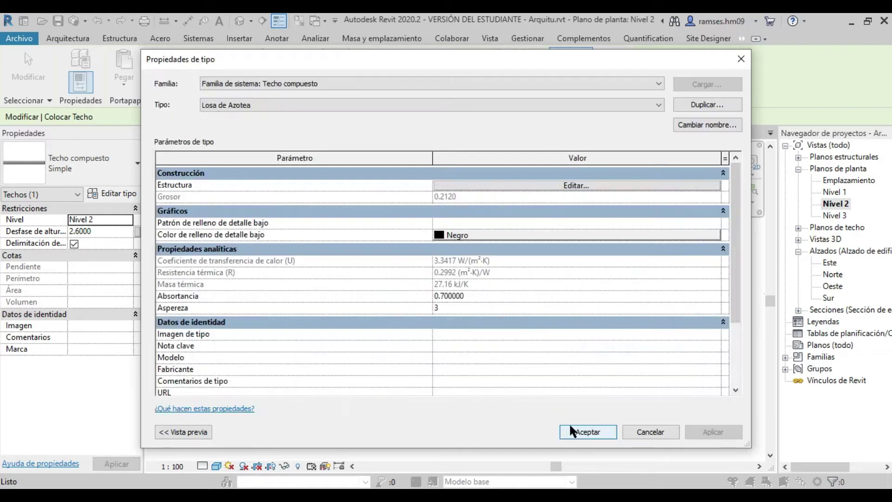
# Step: Apply the Losa de Azotea type and start a roof boundary sketch using Pick Lines
pyautogui.click(588, 433)
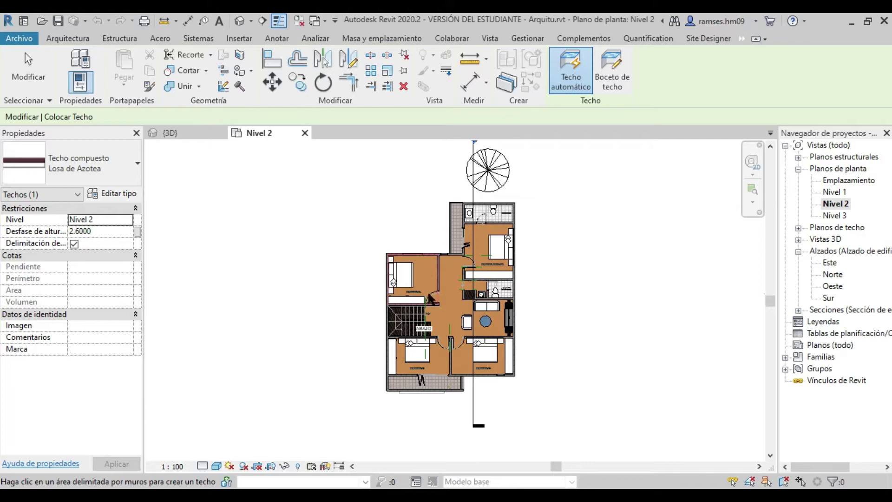
pyautogui.click(610, 67)
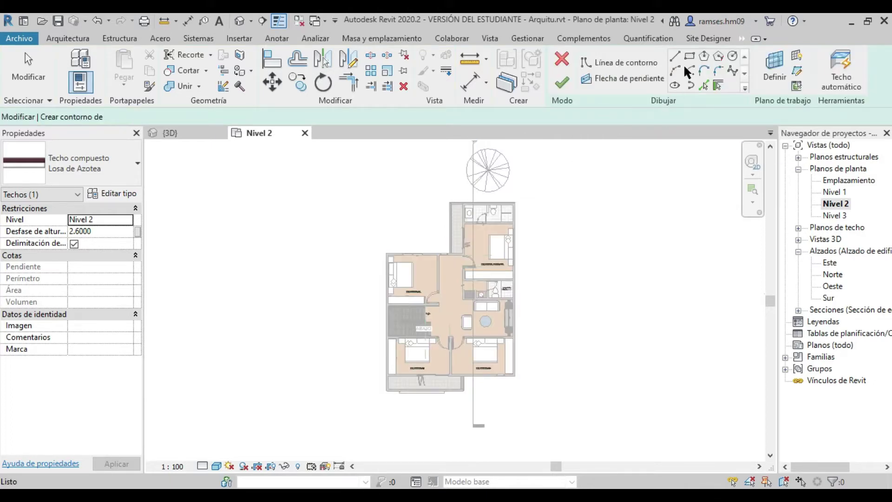
pyautogui.click(678, 56)
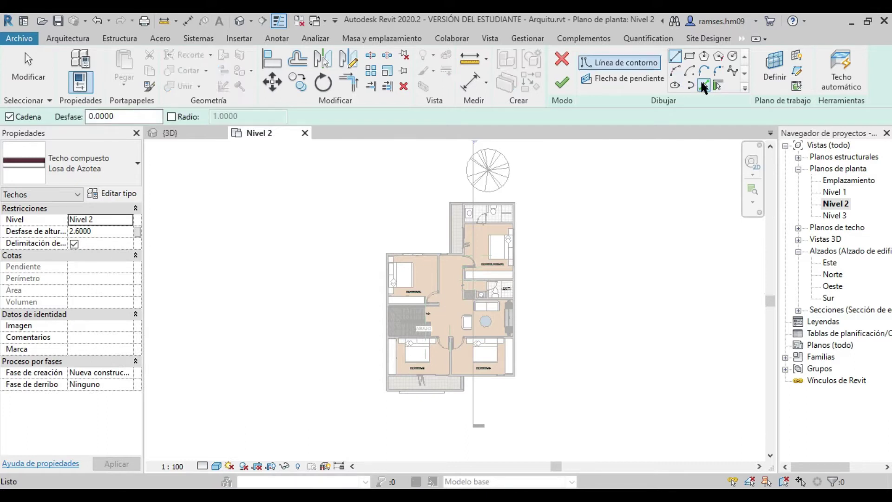
pyautogui.click(704, 86)
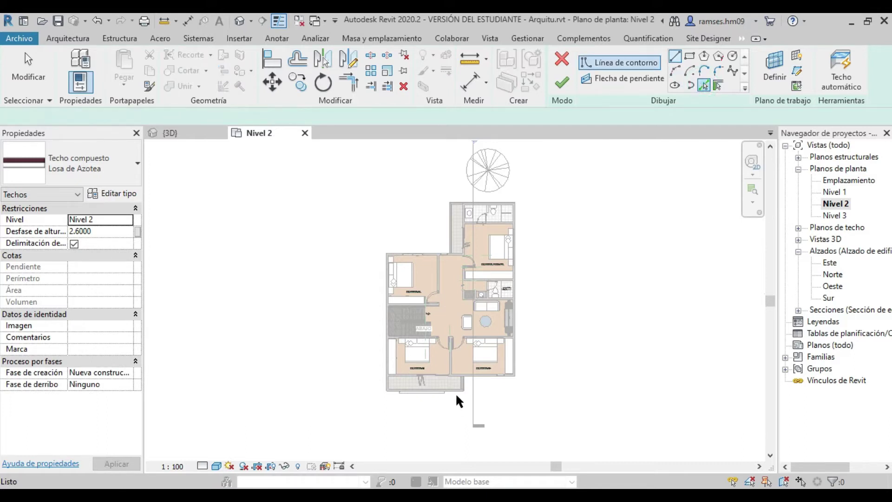
# Step: Pick roof boundary lines along the terrace walls
pyautogui.scroll(5, 455, 392)
pyautogui.click(486, 329)
pyautogui.scroll(-3, 515, 294)
pyautogui.moveTo(367, 284)
pyautogui.mouseDown(button='middle')
pyautogui.moveTo(360, 287)
pyautogui.moveTo(642, 301)
pyautogui.mouseUp(button='middle')
pyautogui.scroll(-3, 521, 269)
pyautogui.scroll(3, 272, 222)
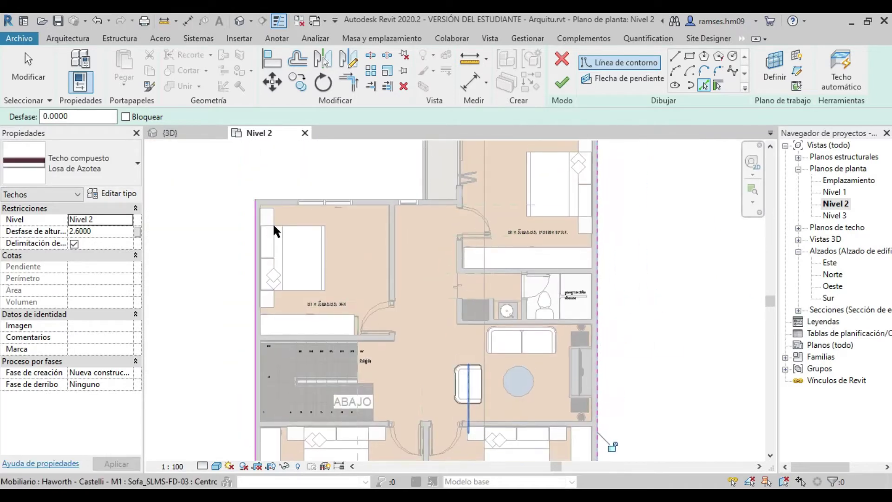
pyautogui.moveTo(487, 178); pyautogui.dragTo(465, 288, button='middle')
pyautogui.click(433, 235)
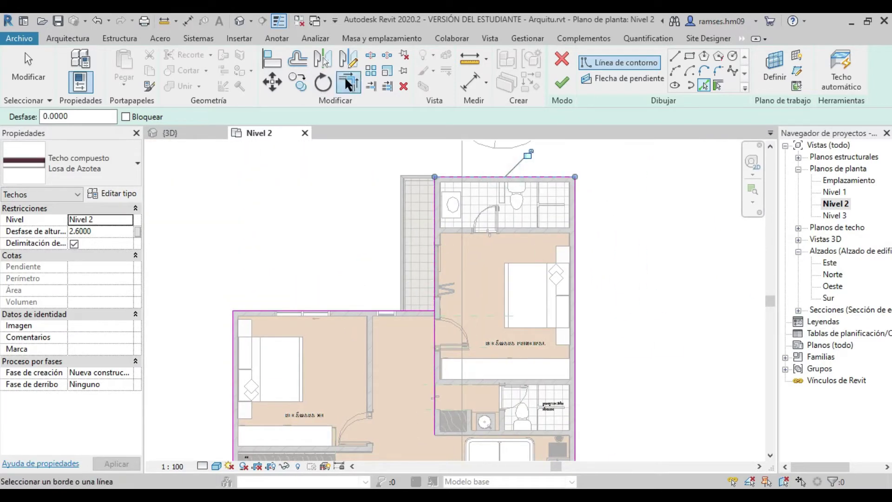
# Step: Trim/Extend the boundary lines into clean corners, including the notched corner
pyautogui.click(348, 82)
pyautogui.click(435, 234)
pyautogui.click(242, 310)
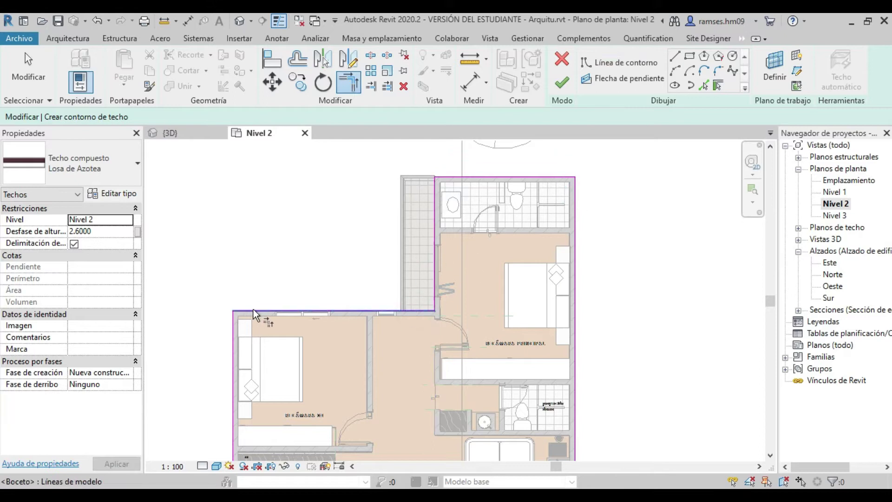
pyautogui.moveTo(281, 168); pyautogui.dragTo(286, 153, button='middle')
pyautogui.scroll(-3, 286, 153)
pyautogui.scroll(3, 289, 279)
pyautogui.click(274, 293)
pyautogui.click(608, 277)
# Step: Finish the Losa de Azotea roof sketch
pyautogui.moveTo(612, 278); pyautogui.dragTo(623, 308, button='middle')
pyautogui.scroll(2, 623, 309)
pyautogui.click(560, 85)
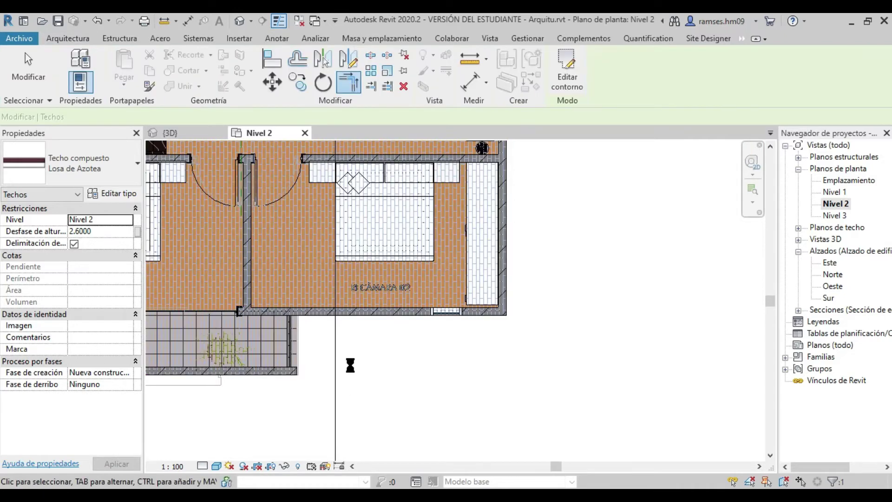
# Step: In 3D, select the Losa de Azotea roof and set its height offset to 2.8000
pyautogui.moveTo(349, 364); pyautogui.dragTo(438, 378, button='middle')
pyautogui.press('Escape')
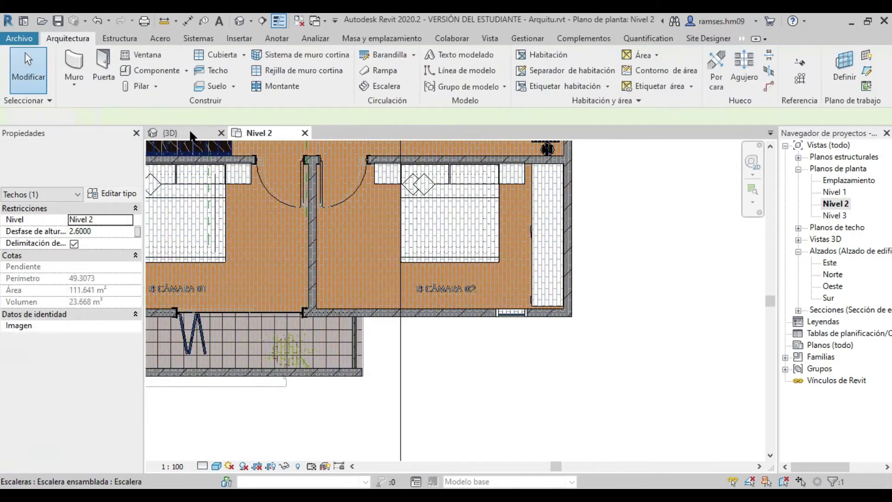
pyautogui.click(175, 130)
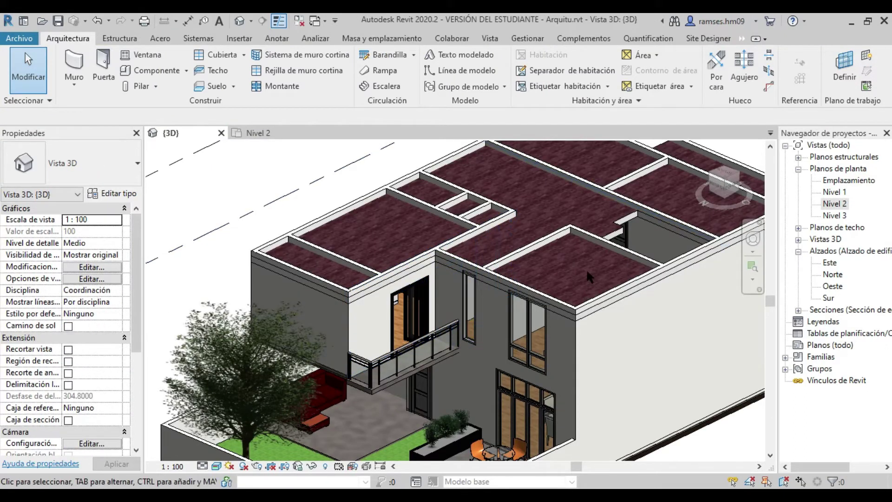
pyautogui.scroll(2, 587, 246)
pyautogui.scroll(2, 581, 251)
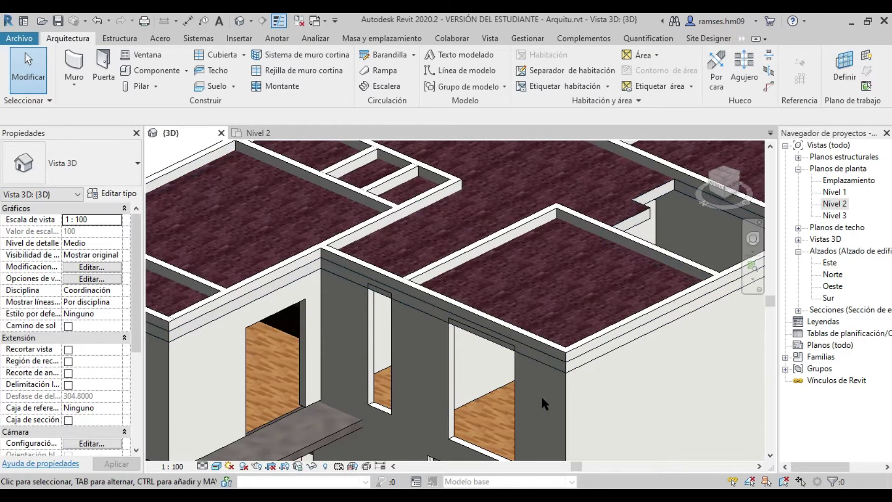
pyautogui.moveTo(540, 313); pyautogui.dragTo(700, 402, button='middle')
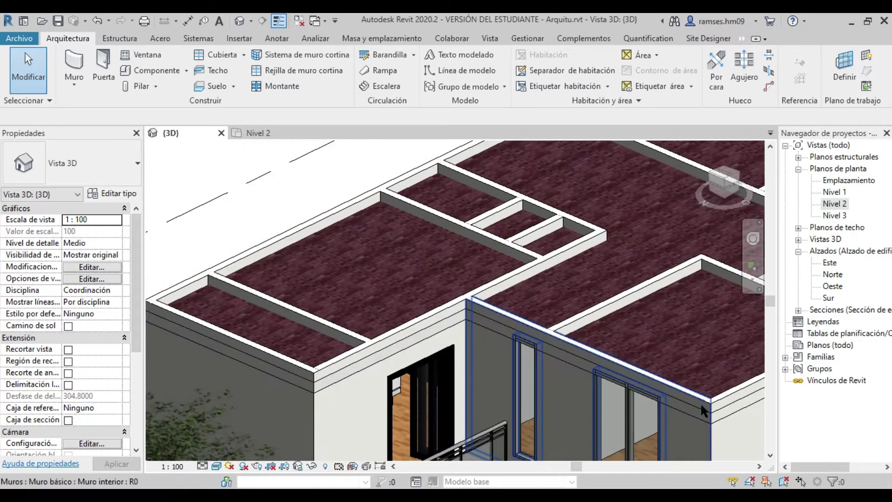
pyautogui.click(700, 407)
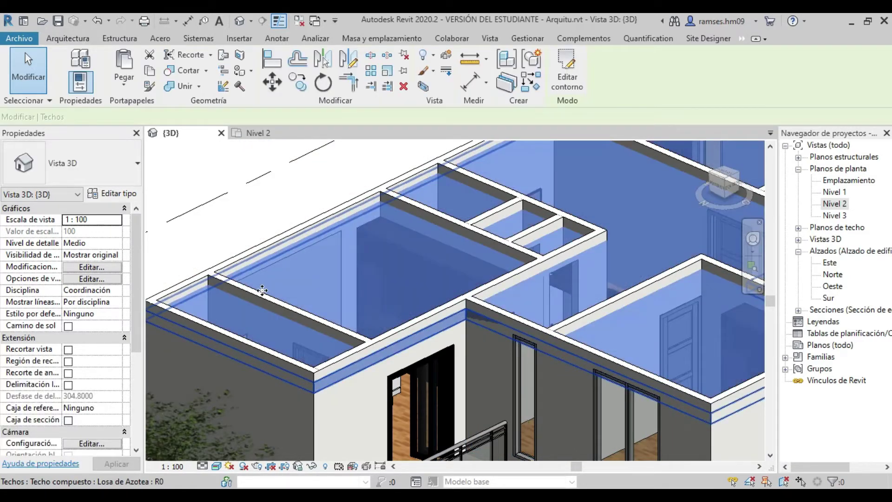
pyautogui.click(259, 287)
pyautogui.doubleClick(86, 231)
pyautogui.write('2.8000')
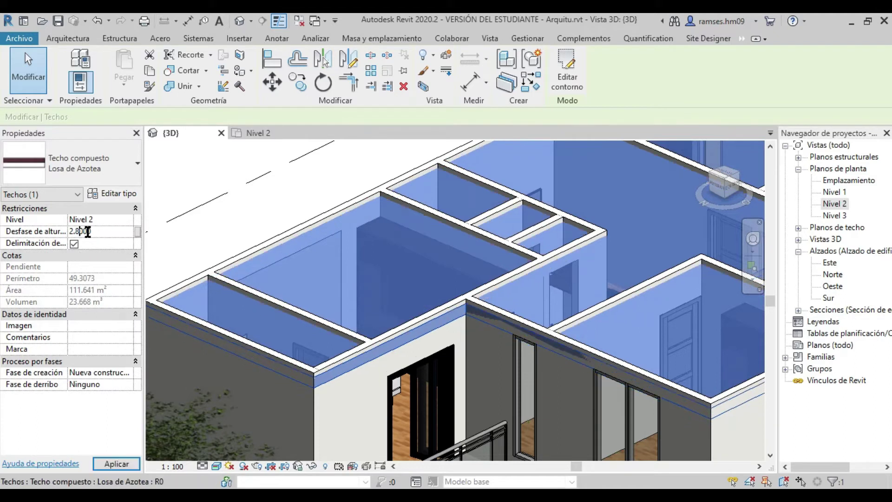
pyautogui.press('Return')
# Step: Orbit the 3D view and select the shaft opening in the roof
pyautogui.click(244, 224)
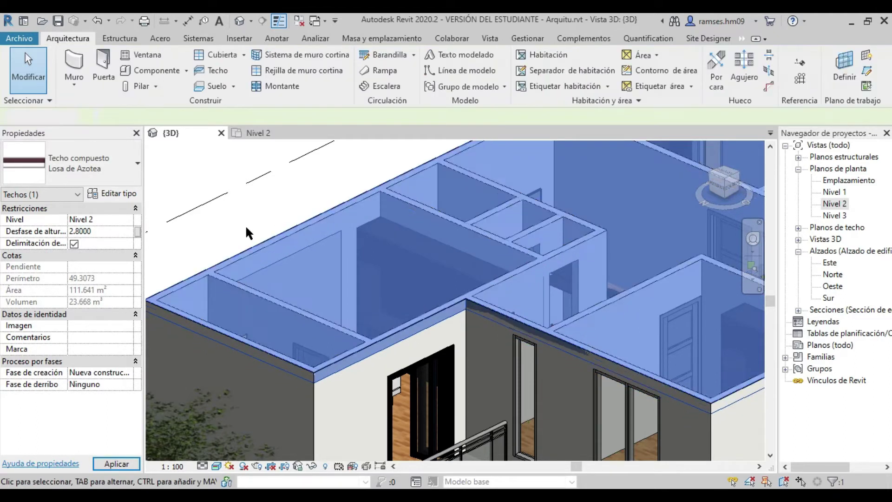
pyautogui.keyDown('shift'); pyautogui.moveTo(548, 308); pyautogui.dragTo(595, 413, button='middle'); pyautogui.keyUp('shift')
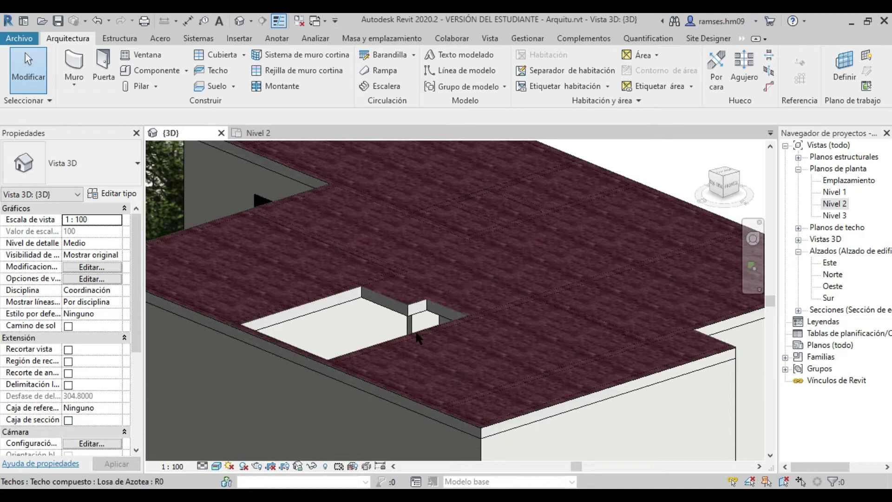
pyautogui.click(345, 307)
pyautogui.moveTo(352, 309); pyautogui.dragTo(352, 357)
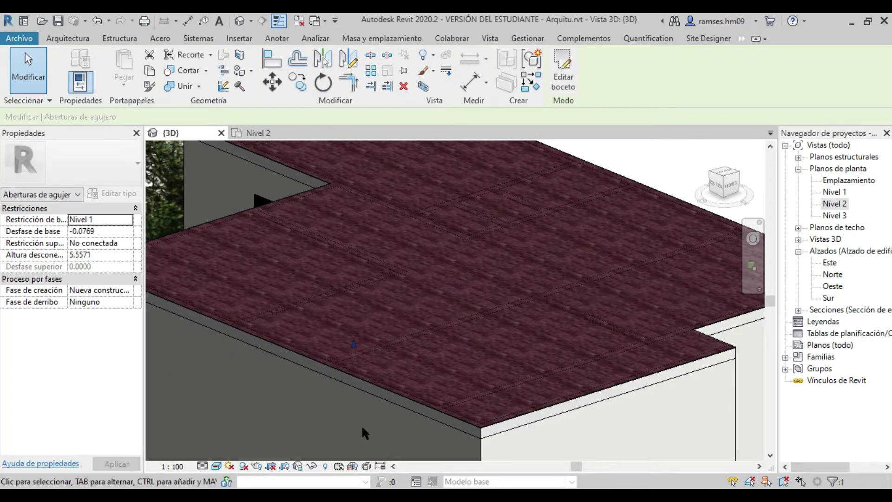
# Step: Open the roof's layer build-up and search for a Hormigón screed material
pyautogui.doubleClick(503, 424)
pyautogui.click(575, 184)
pyautogui.click(372, 171)
pyautogui.click(435, 172)
pyautogui.write('ho')
pyautogui.press('Escape')
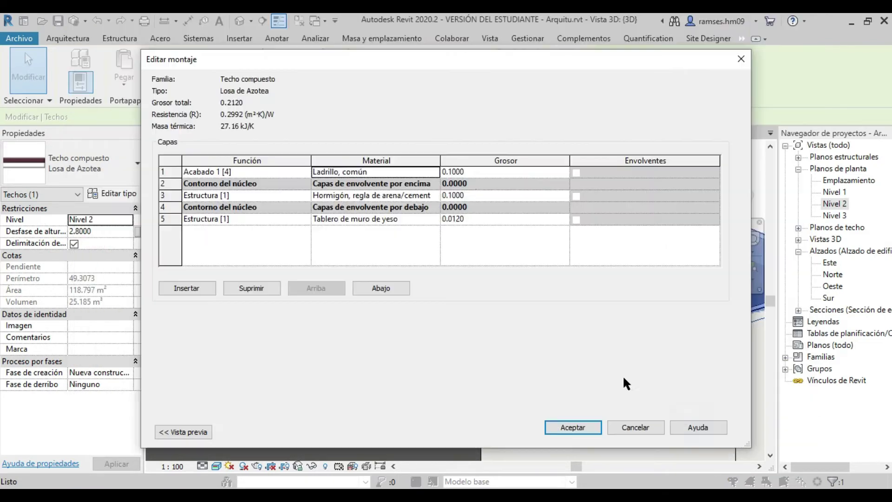
# Step: Insert an Impermeabilizante layer into the roof and accept the type changes
pyautogui.click(186, 288)
pyautogui.click(409, 172)
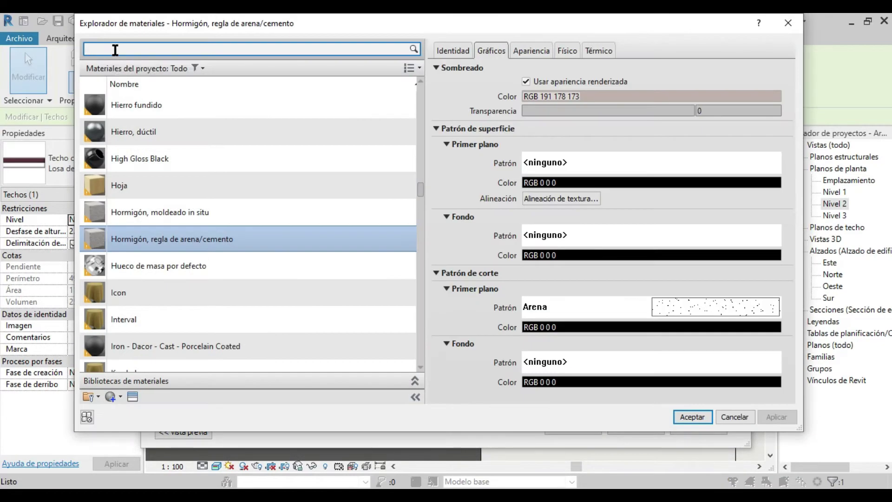
pyautogui.click(162, 179)
pyautogui.click(691, 416)
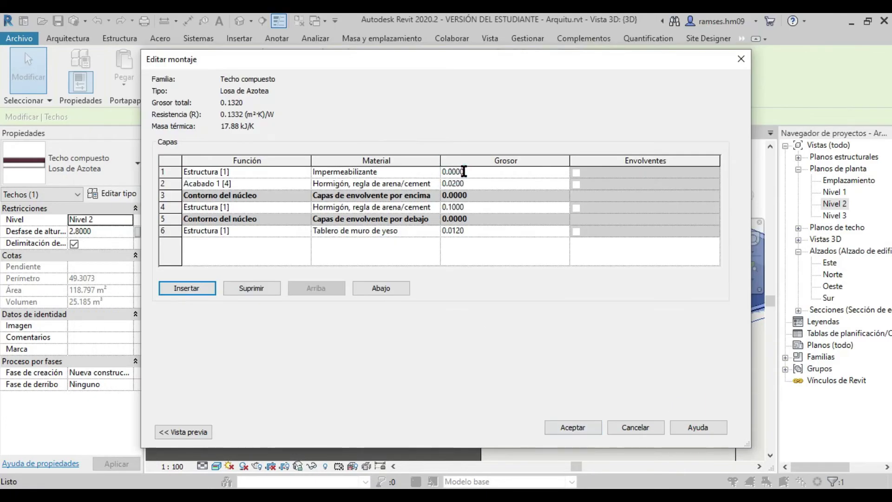
pyautogui.click(572, 427)
pyautogui.press('Escape')
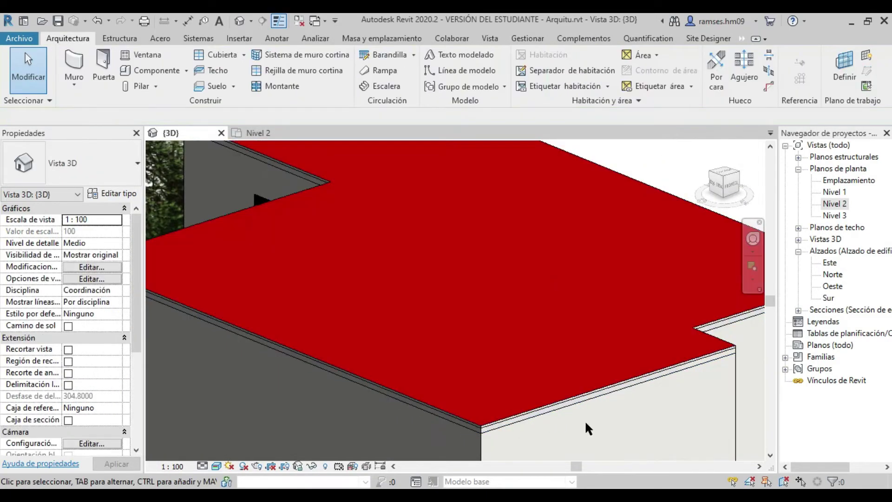
# Step: Orbit the house to a front 3D view, then return to the Nivel 2 plan
pyautogui.scroll(-2, 423, 372)
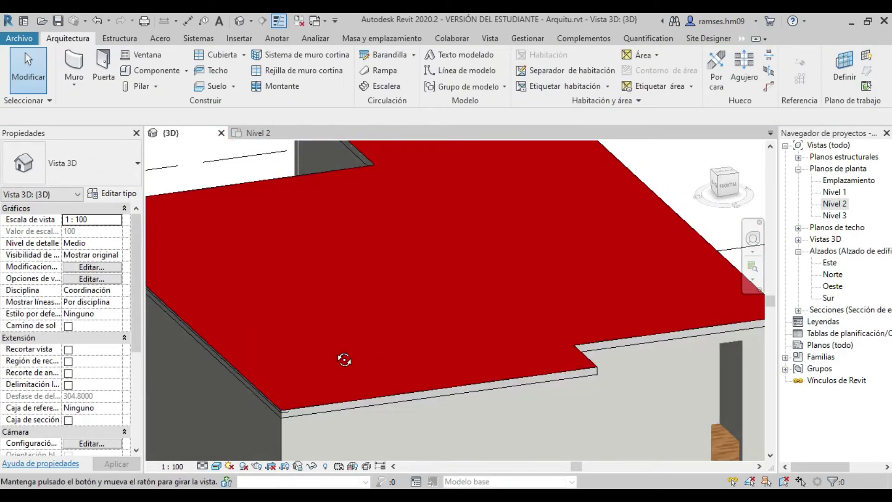
pyautogui.scroll(-2, 351, 386)
pyautogui.scroll(-2, 350, 385)
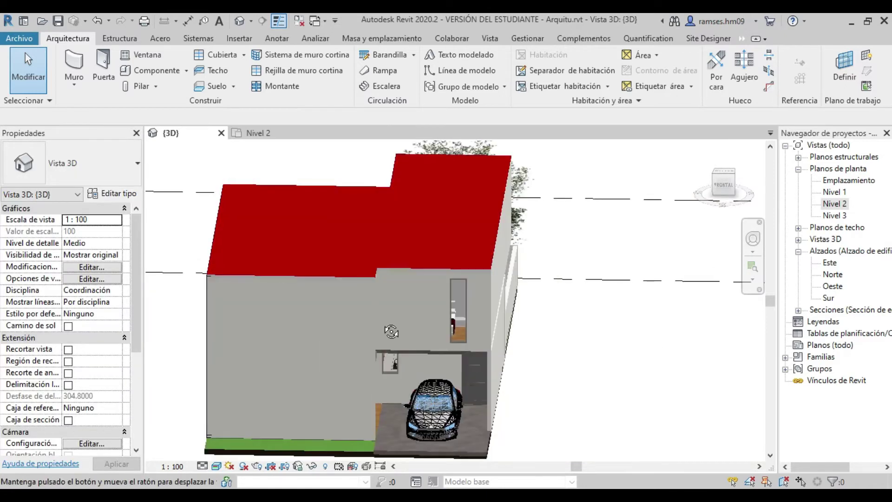
pyautogui.moveTo(386, 369)
pyautogui.keyDown('shift'); pyautogui.mouseDown(button='middle')
pyautogui.moveTo(490, 358)
pyautogui.moveTo(219, 280)
pyautogui.mouseUp(button='middle'); pyautogui.keyUp('shift')
pyautogui.scroll(3, 238, 279)
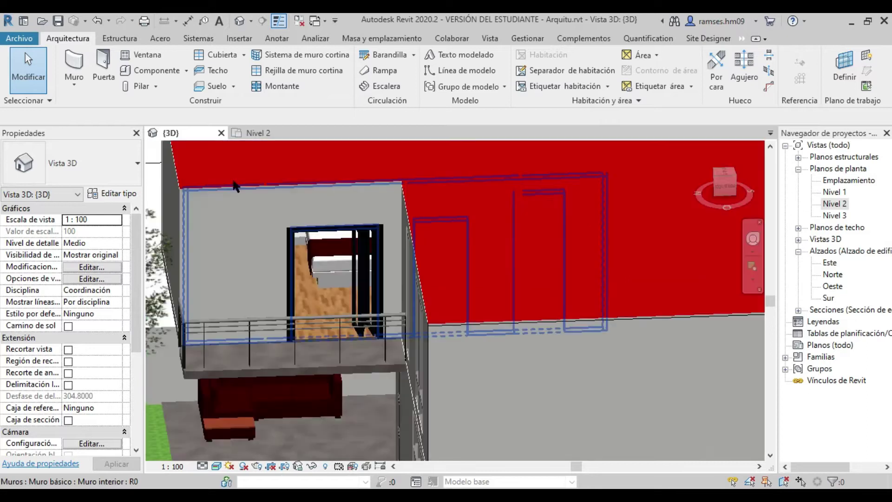
pyautogui.click(265, 135)
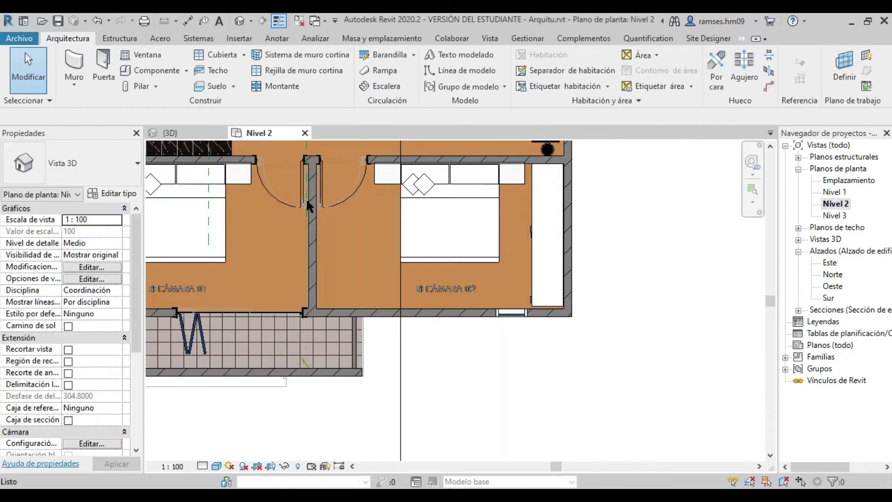
pyautogui.scroll(-3, 306, 196)
pyautogui.scroll(3, 391, 218)
pyautogui.scroll(1, 272, 192)
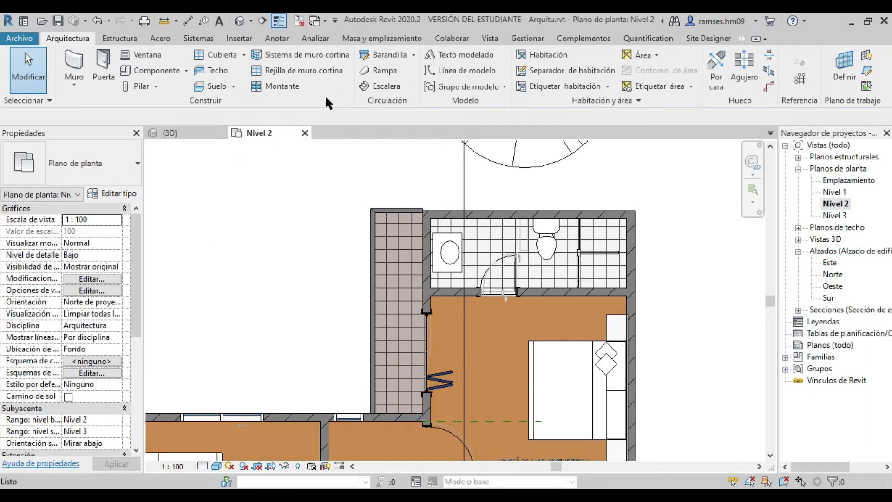
pyautogui.click(126, 31)
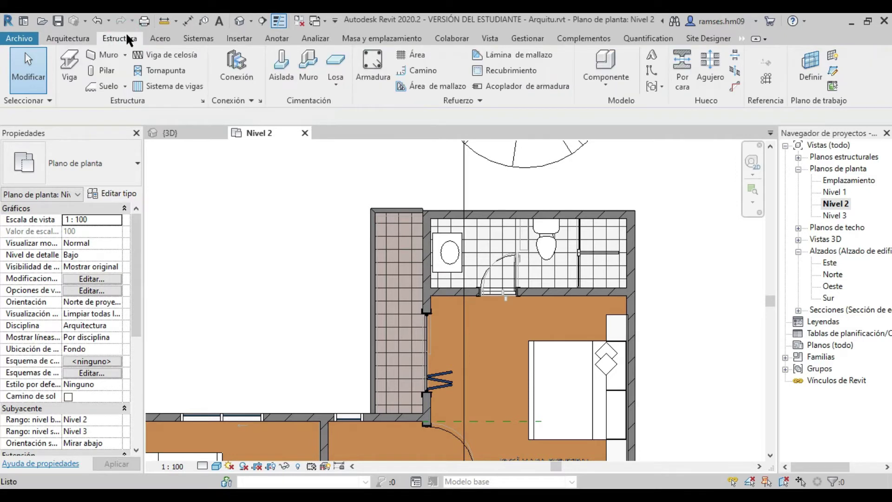
# Step: Start the Beam tool and load M_Glulam-Especies occidentales.rfa from Armazón estructural > Madera
pyautogui.click(71, 63)
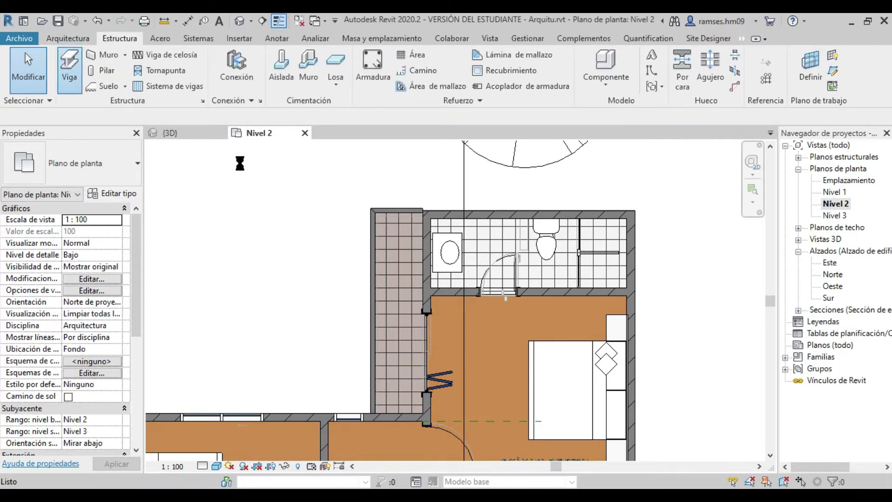
pyautogui.scroll(5, 432, 422)
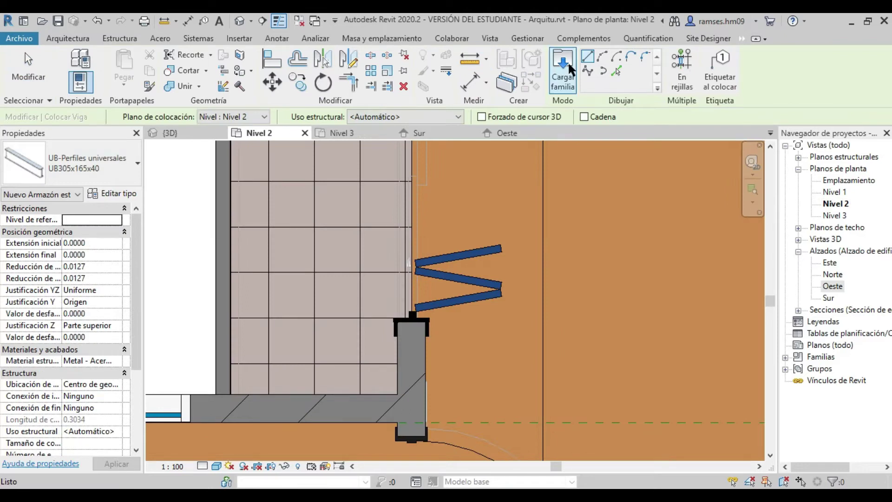
pyautogui.click(582, 74)
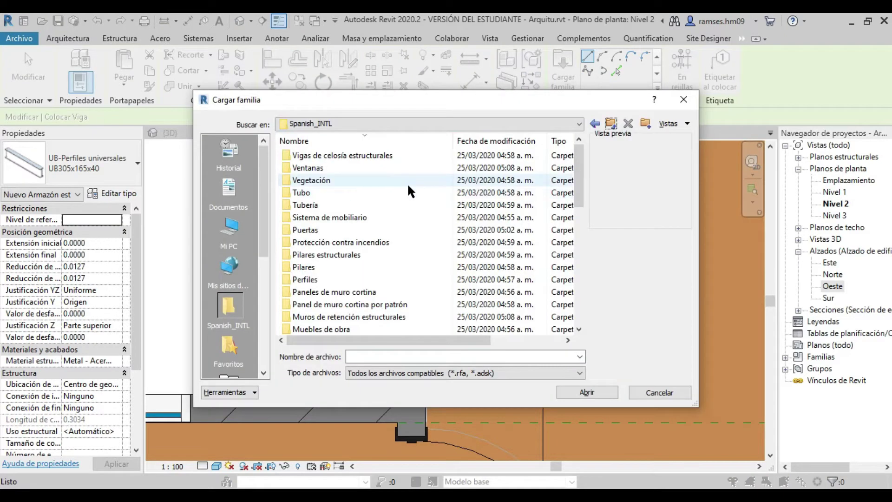
pyautogui.scroll(-5, 407, 183)
pyautogui.scroll(-2, 409, 179)
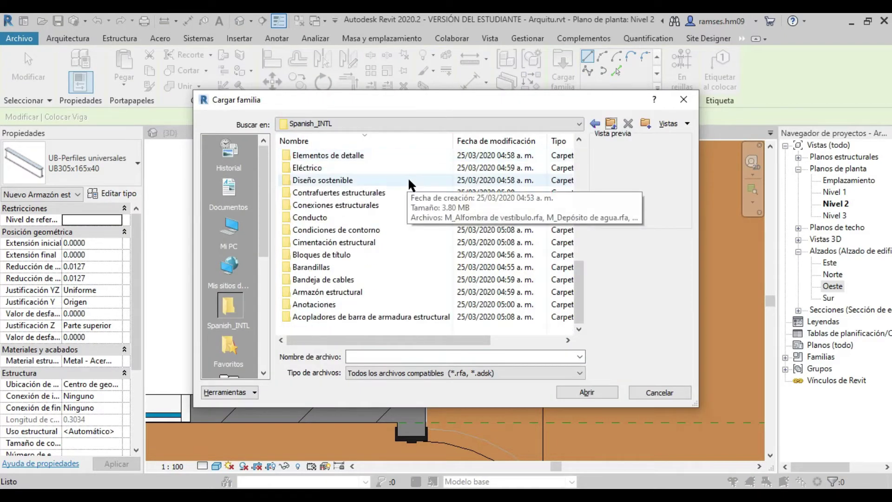
pyautogui.doubleClick(341, 286)
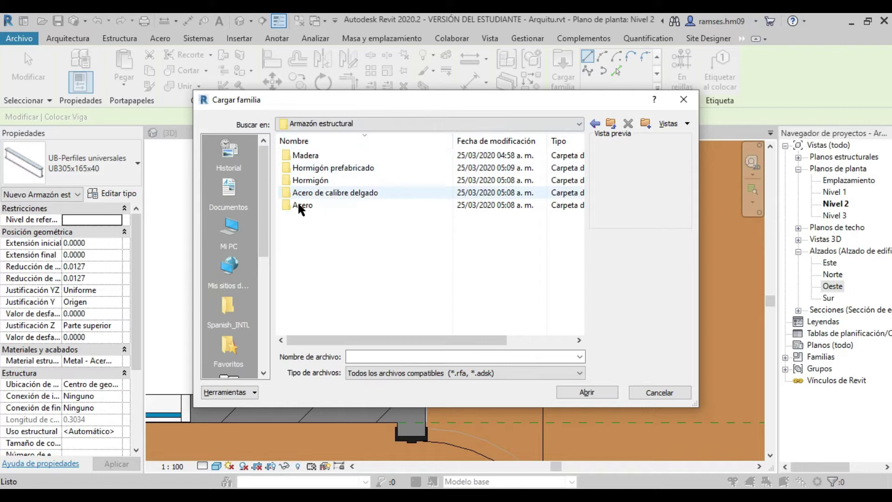
pyautogui.click(306, 155)
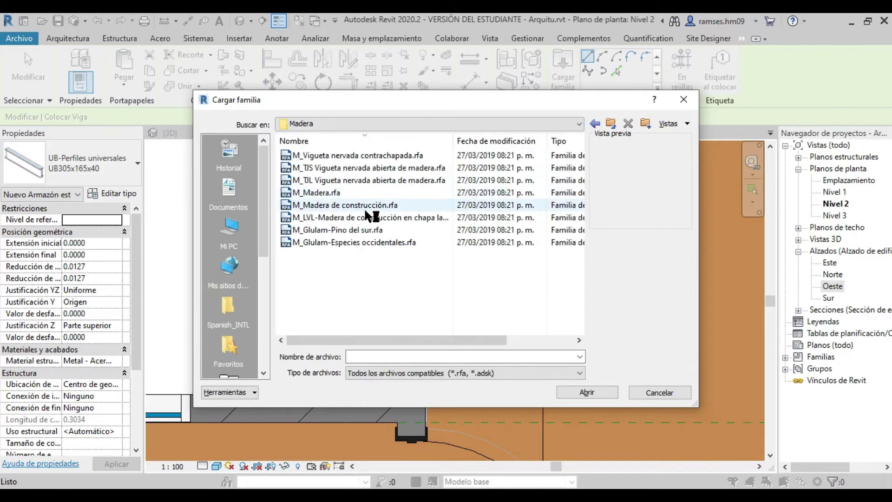
pyautogui.click(378, 156)
pyautogui.press('Down')
pyautogui.press('Down')
pyautogui.press('Down')
pyautogui.press('Down')
pyautogui.press('Down')
pyautogui.press('Down')
pyautogui.press('Down')
pyautogui.click(583, 392)
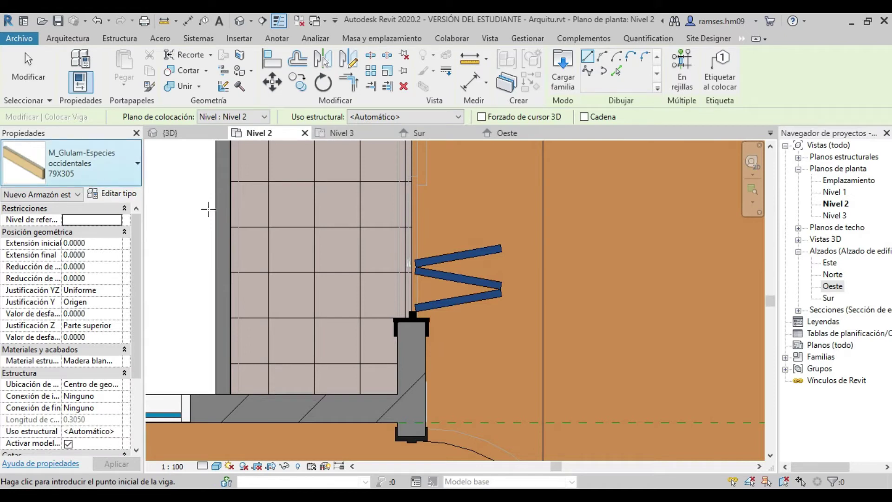
# Step: Set the glulam beam type dimensions to b 0.1000 and d 0.3000
pyautogui.click(112, 194)
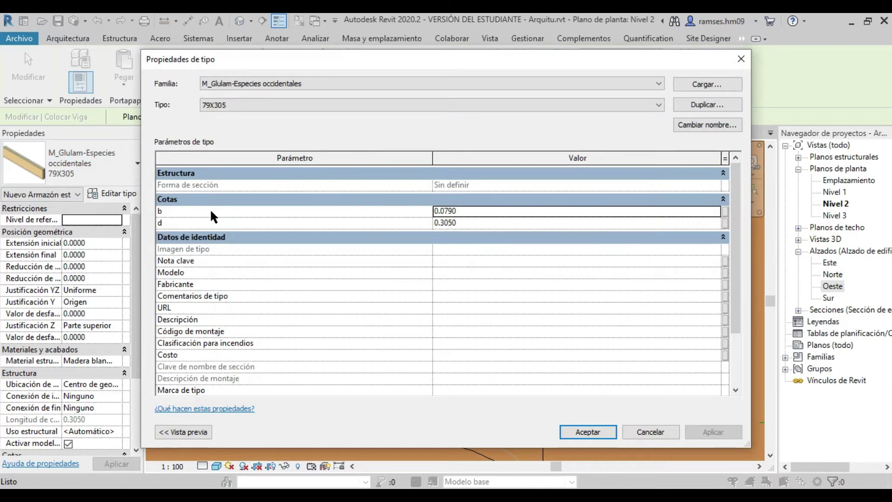
pyautogui.click(434, 222)
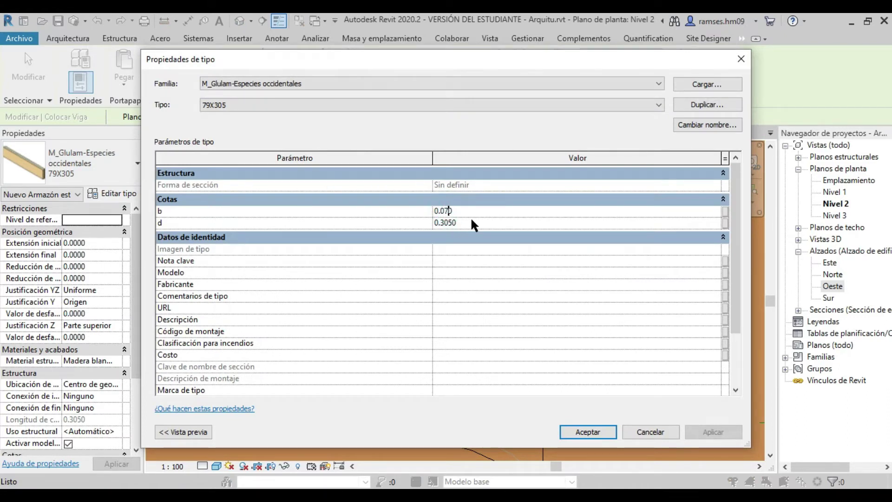
pyautogui.press('BackSpace')
pyautogui.press('BackSpace')
pyautogui.press('BackSpace')
pyautogui.write('100')
pyautogui.click(463, 223)
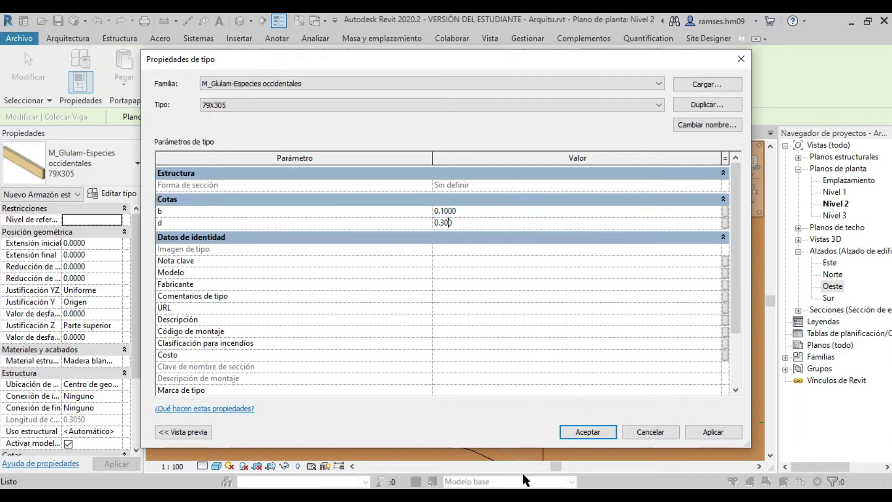
pyautogui.write('0')
pyautogui.click(607, 432)
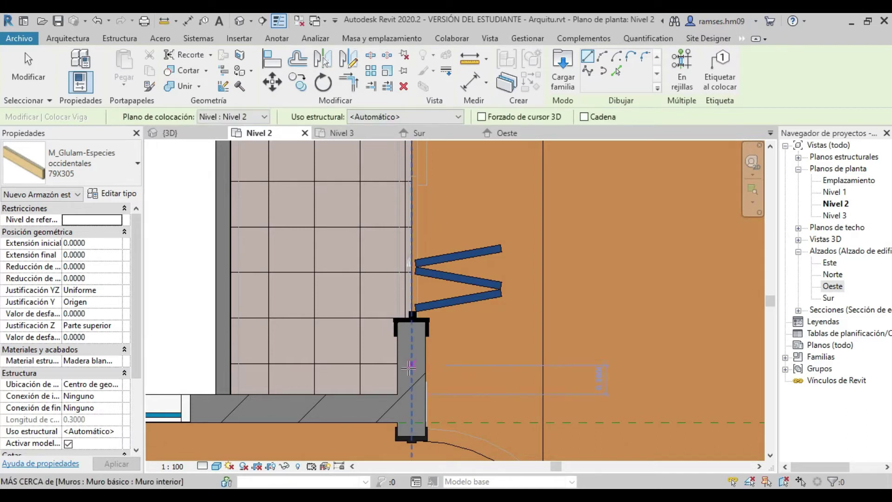
# Step: Draw a 1.06 glulam beam along the wall on Nivel 2 and view it in 3D
pyautogui.click(408, 376)
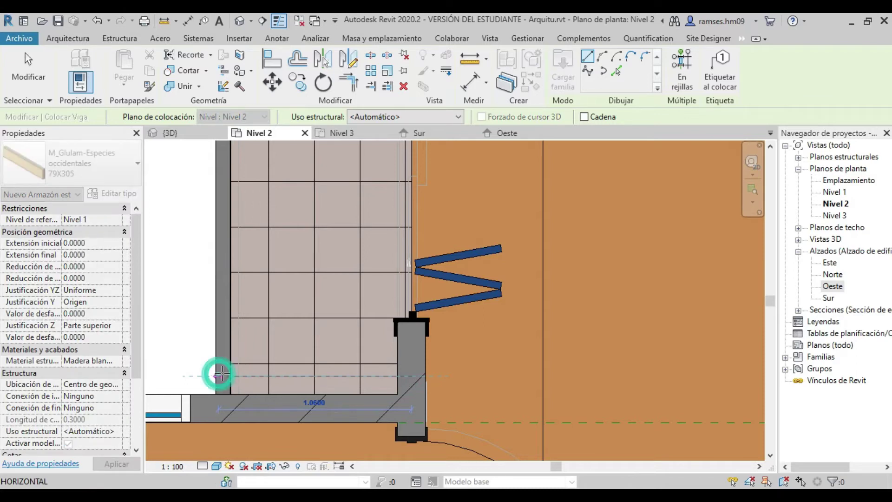
pyautogui.click(218, 375)
pyautogui.click(175, 133)
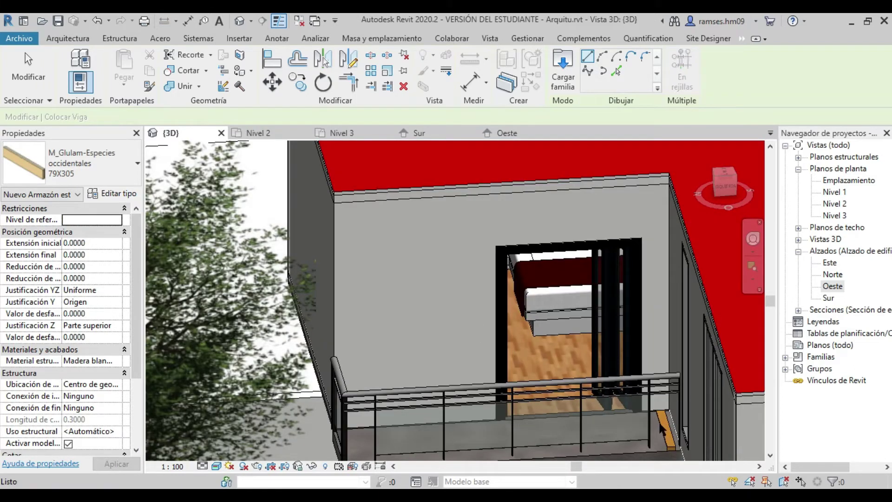
# Step: Set both of the glulam beam's level offsets to 2.8000
pyautogui.press('Escape')
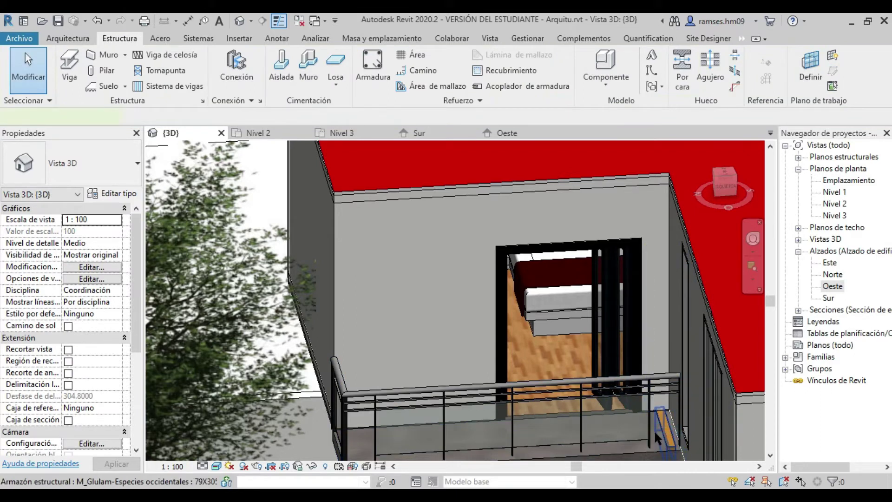
pyautogui.click(654, 430)
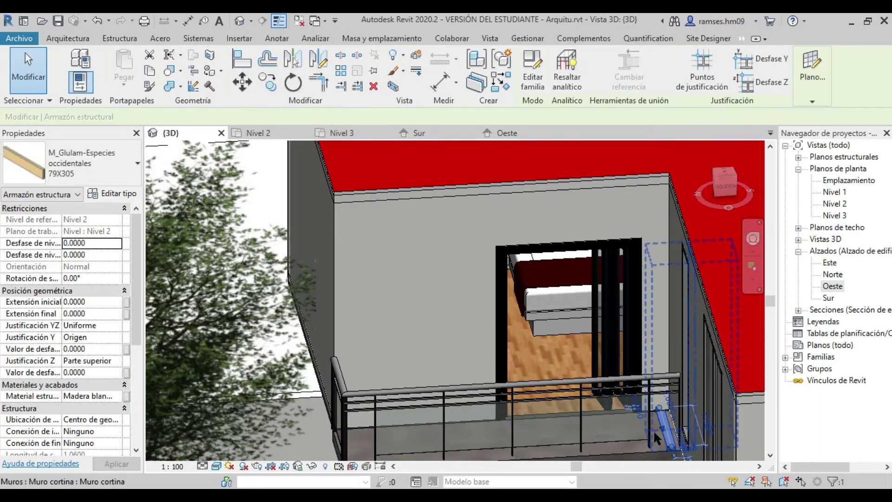
pyautogui.click(75, 242)
pyautogui.write('8')
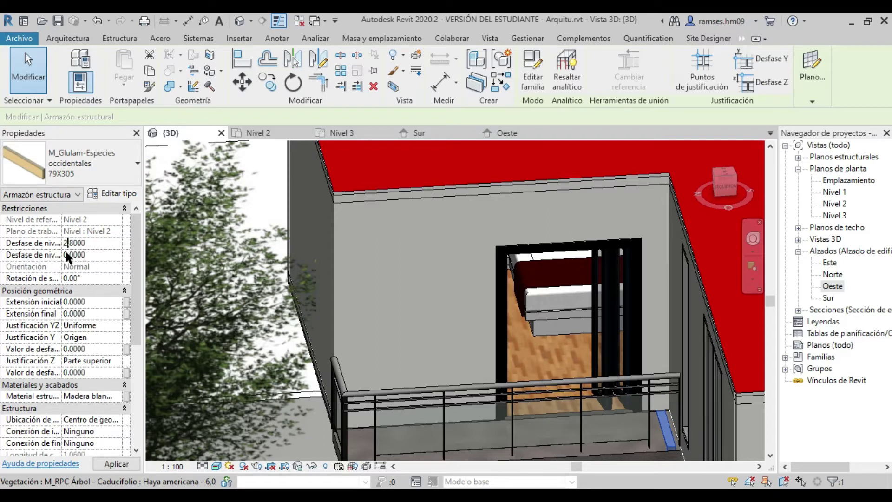
pyautogui.press('Return')
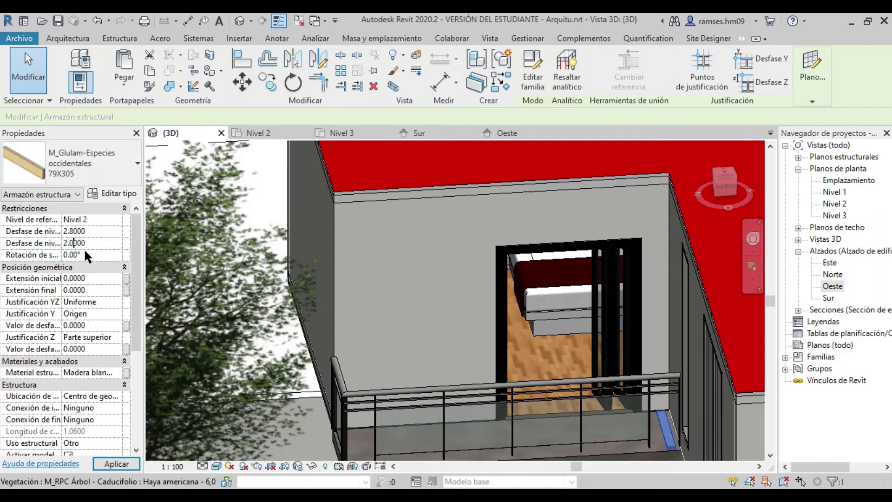
pyautogui.write('8')
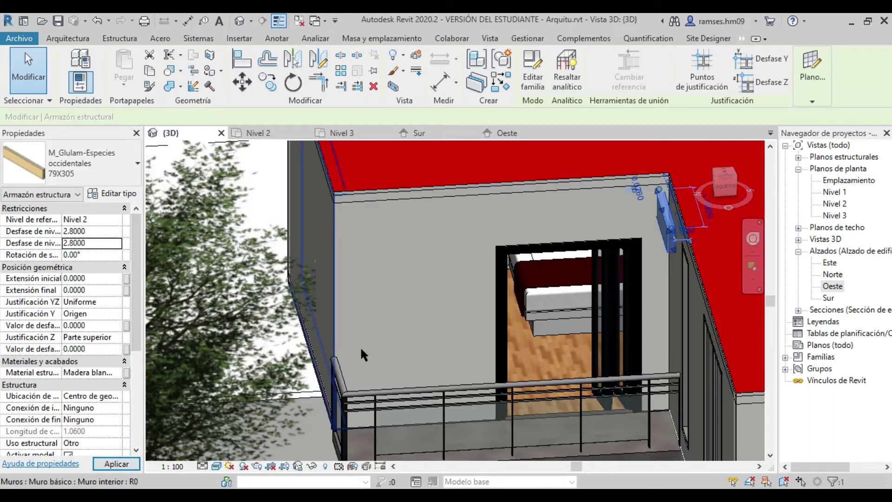
pyautogui.press('Escape')
# Step: Reselect the raised beam in 3D and open the Oeste elevation
pyautogui.moveTo(404, 270); pyautogui.dragTo(237, 267, button='middle')
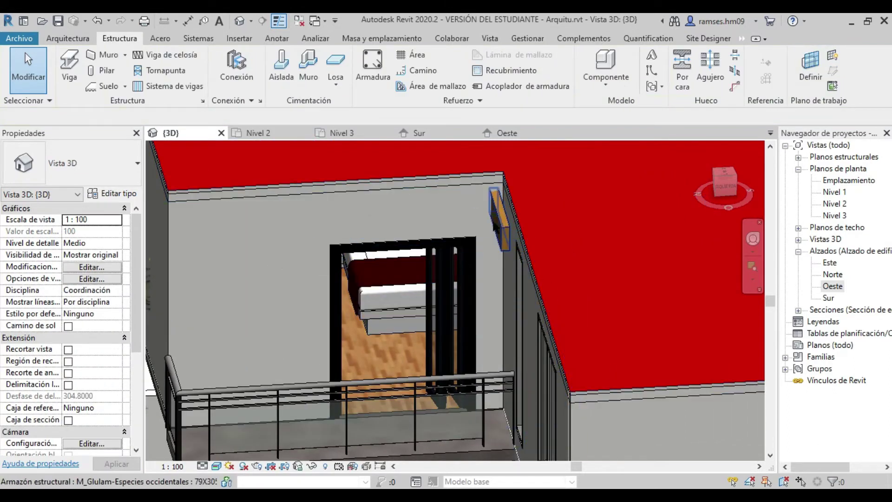
pyautogui.click(498, 209)
pyautogui.click(485, 136)
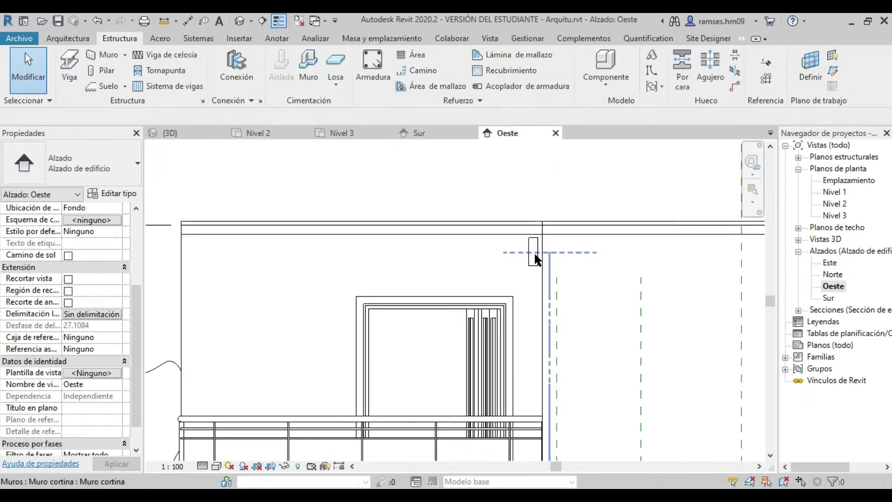
# Step: Array the glulam beam with Move to Last into 12 rafters, from its endpoint to the far wall edge
pyautogui.click(539, 246)
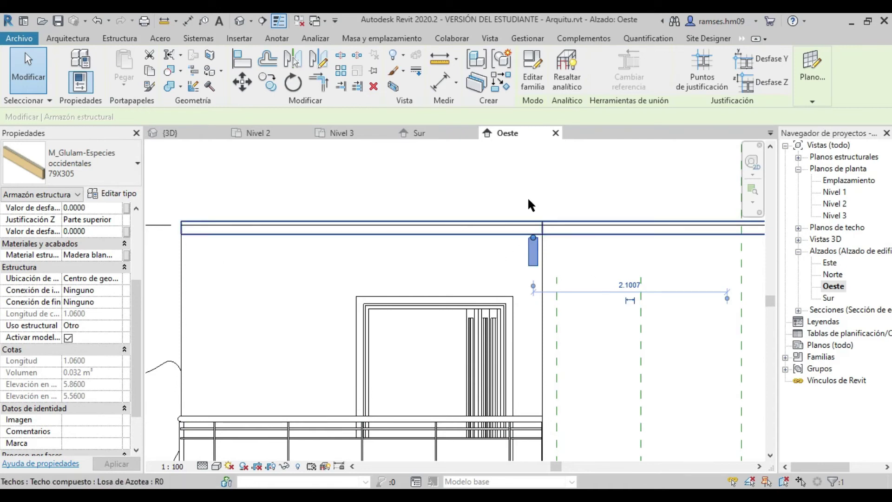
pyautogui.scroll(-1, 586, 243)
pyautogui.click(341, 70)
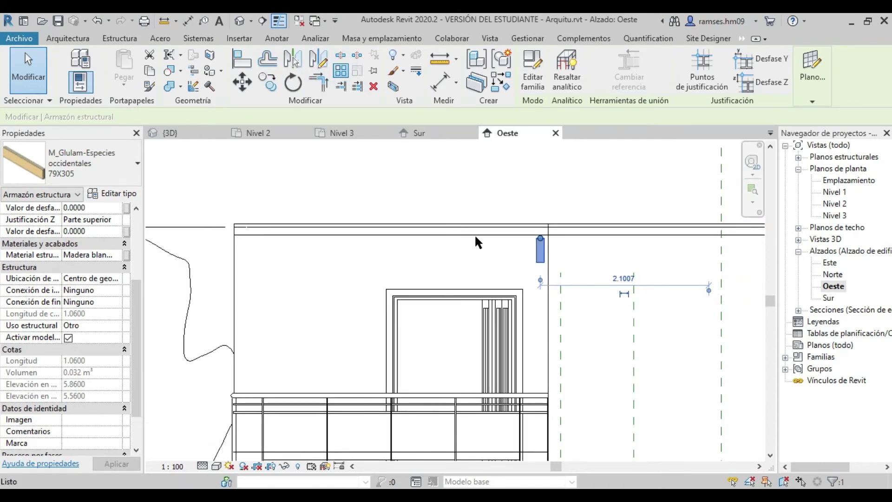
pyautogui.click(528, 116)
pyautogui.click(375, 116)
pyautogui.press('BackSpace')
pyautogui.write('10')
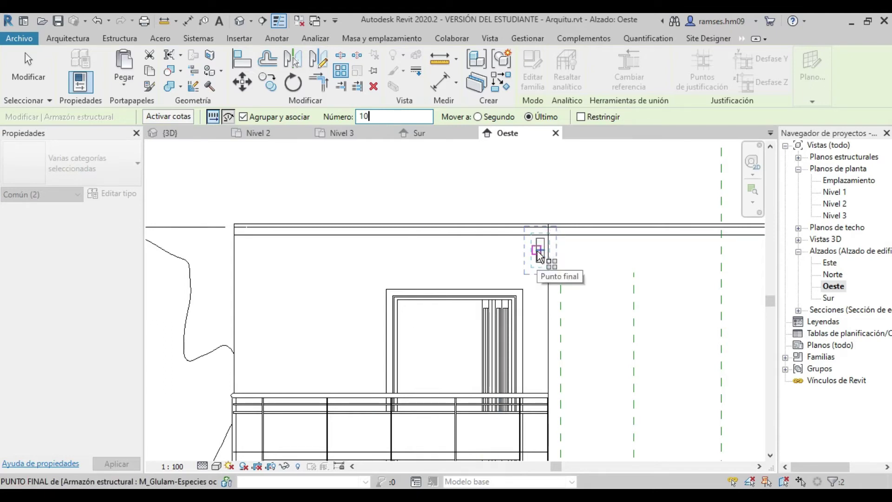
pyautogui.click(540, 251)
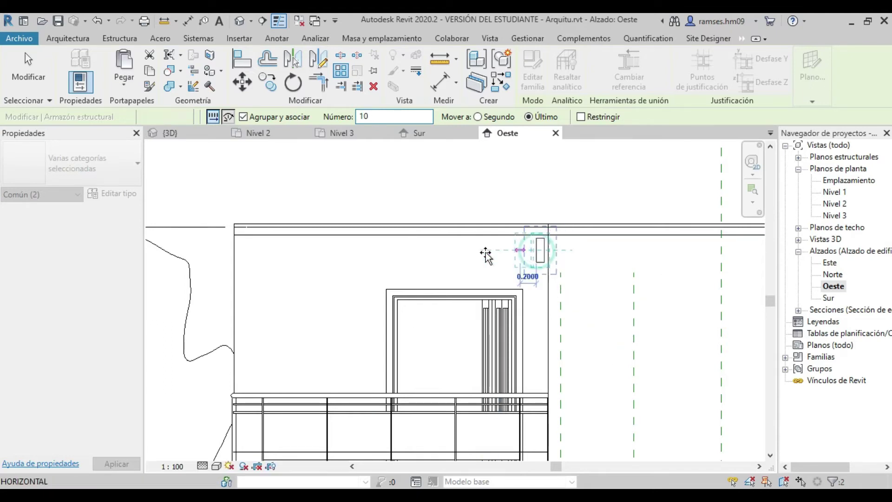
pyautogui.click(241, 254)
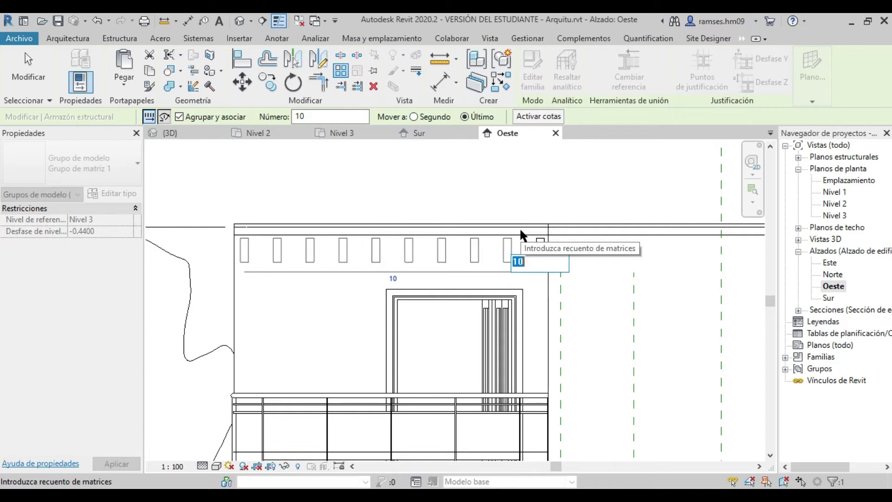
pyautogui.write('12')
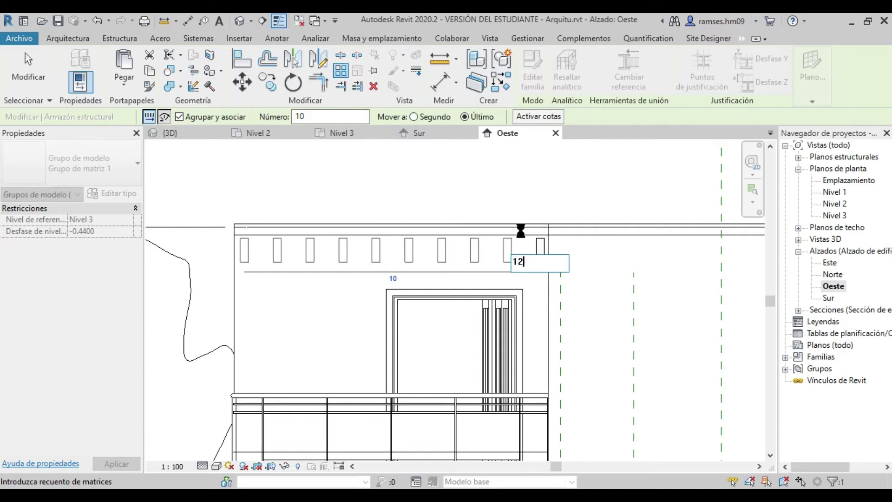
pyautogui.press('Return')
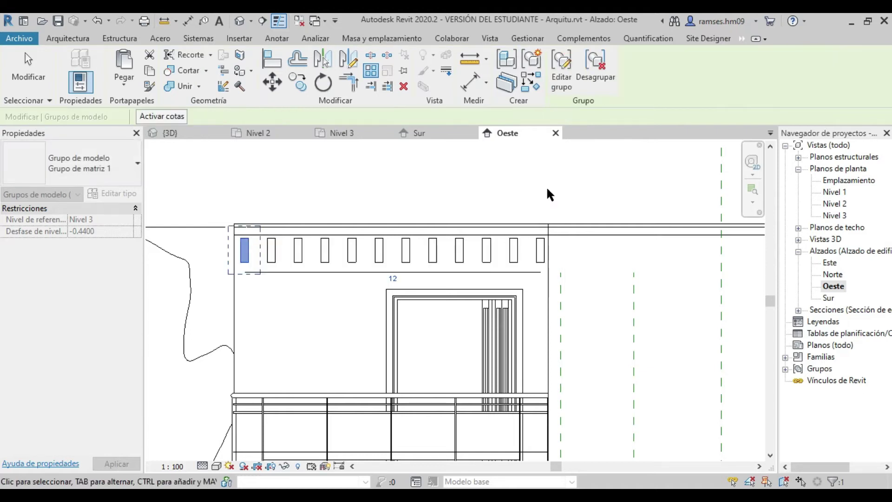
pyautogui.click(583, 173)
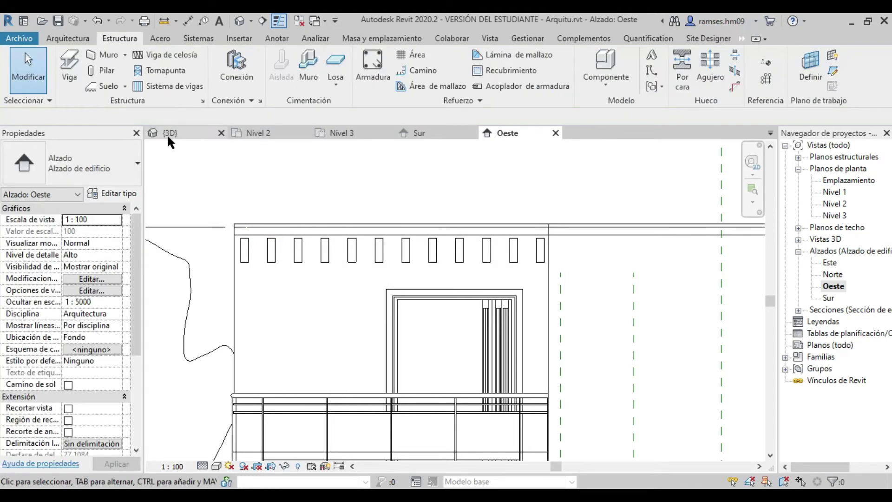
pyautogui.click(169, 134)
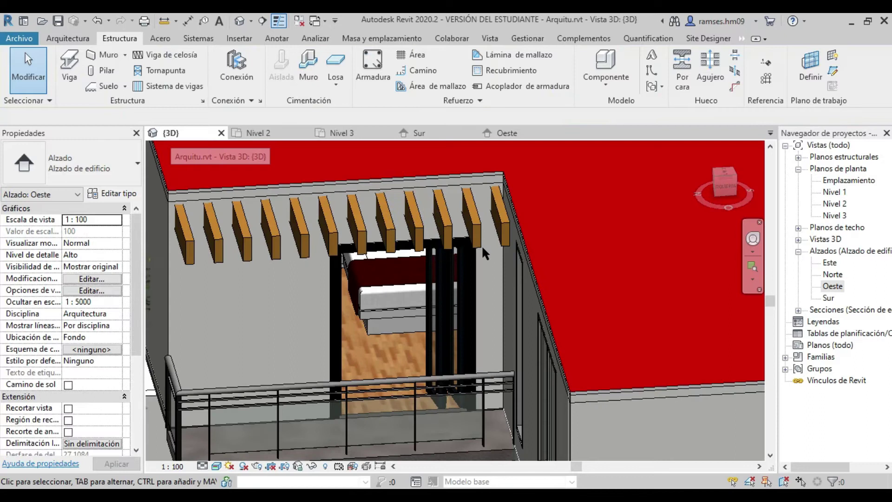
# Step: Orbit the 3D view to see the rafters from above, then open the Nivel 1 floor plan
pyautogui.moveTo(248, 254)
pyautogui.keyDown('shift'); pyautogui.mouseDown(button='middle')
pyautogui.moveTo(368, 279)
pyautogui.moveTo(358, 223)
pyautogui.moveTo(442, 290)
pyautogui.moveTo(312, 205)
pyautogui.moveTo(510, 325)
pyautogui.moveTo(569, 374)
pyautogui.moveTo(418, 279)
pyautogui.moveTo(320, 135)
pyautogui.mouseUp(button='middle'); pyautogui.keyUp('shift')
pyautogui.doubleClick(833, 192)
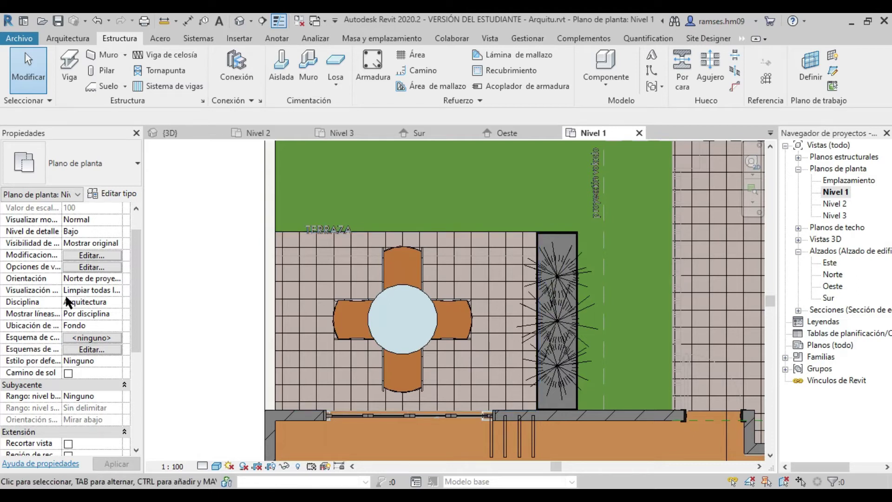
# Step: Start a column and browse Cargar familia to Pilares estructurales > Madera, selecting M_Glulam-Especies occidentales-Pilar.rfa
pyautogui.click(83, 38)
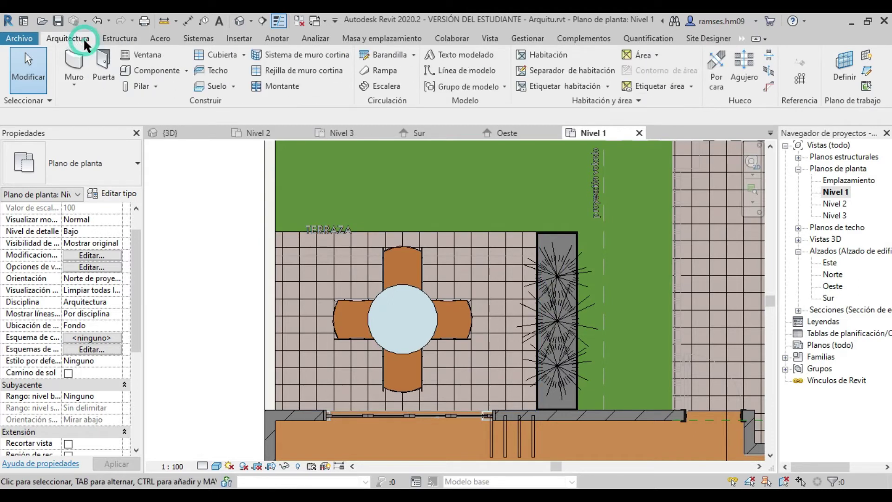
pyautogui.click(134, 87)
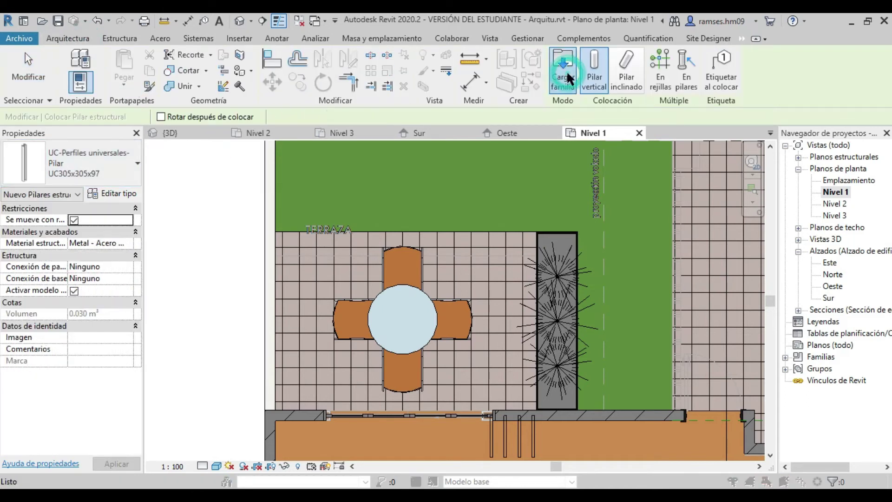
pyautogui.click(567, 76)
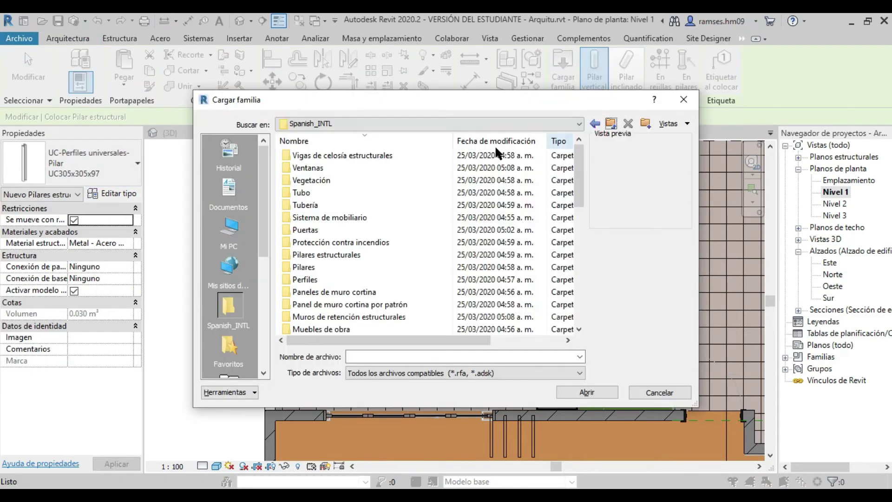
pyautogui.click(357, 259)
pyautogui.click(586, 392)
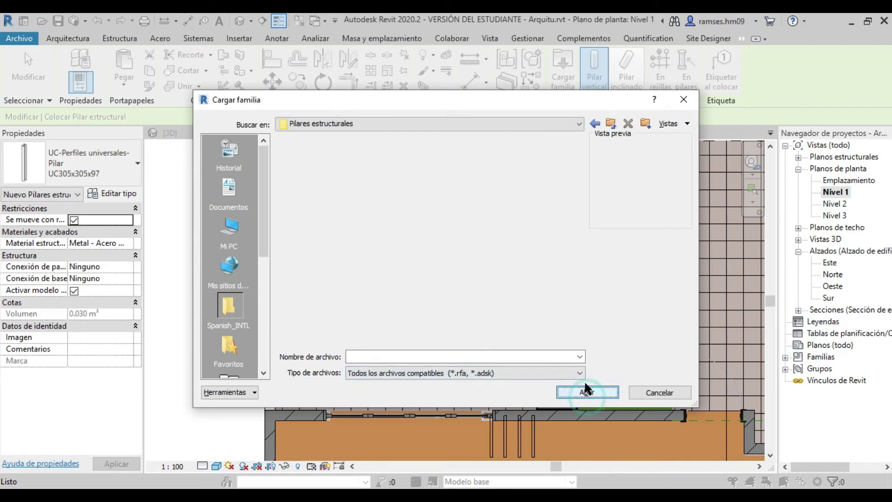
pyautogui.click(328, 156)
pyautogui.doubleClick(327, 155)
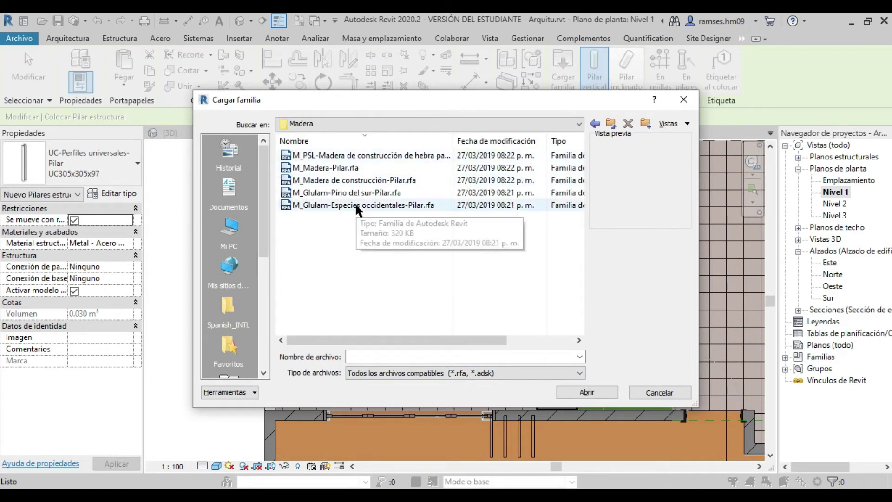
pyautogui.click(424, 208)
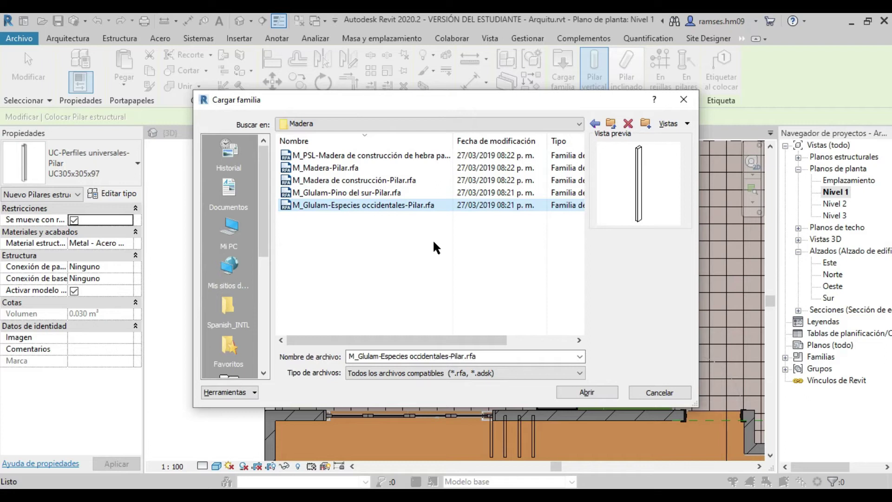
# Step: Load the glulam column family and create a 10 x 30 type with b set to 0.10
pyautogui.click(600, 391)
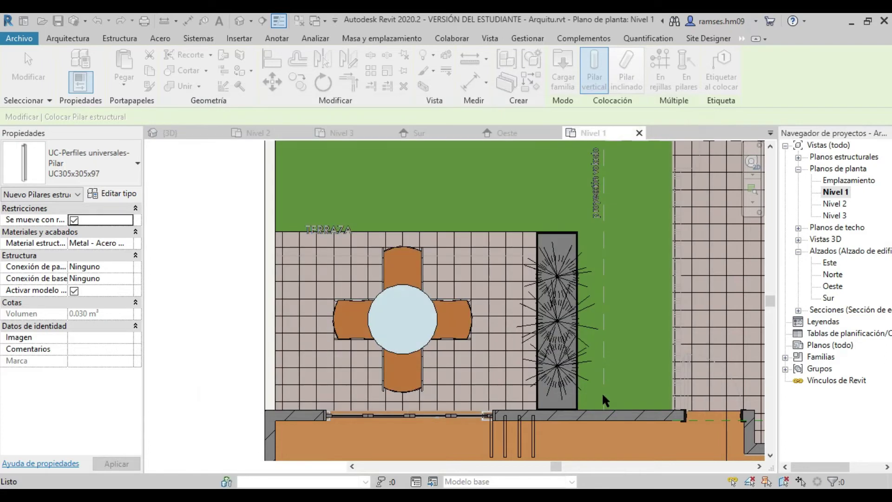
pyautogui.click(122, 192)
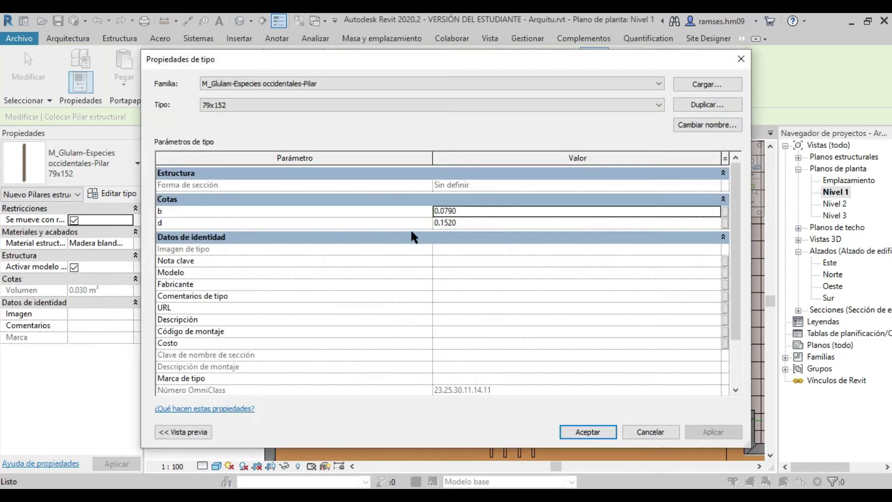
pyautogui.click(713, 103)
pyautogui.write('10')
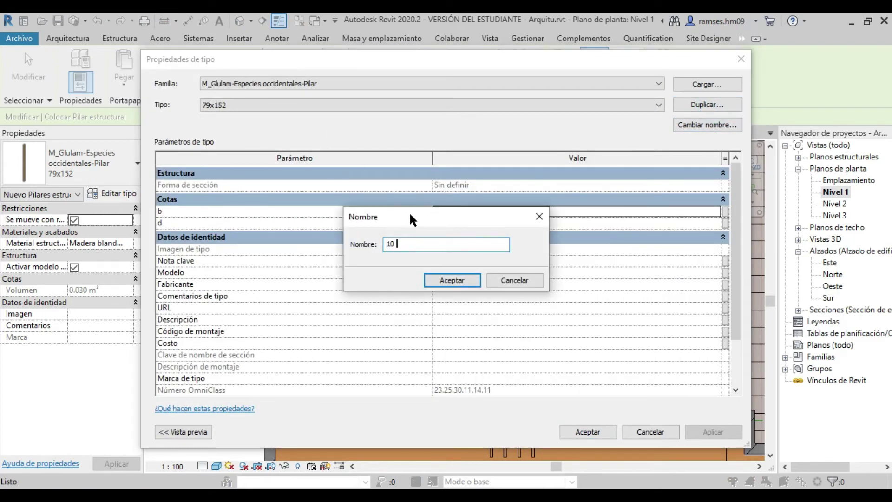
pyautogui.write(' x 30')
pyautogui.press('Return')
pyautogui.click(464, 210)
pyautogui.write('0.1000')
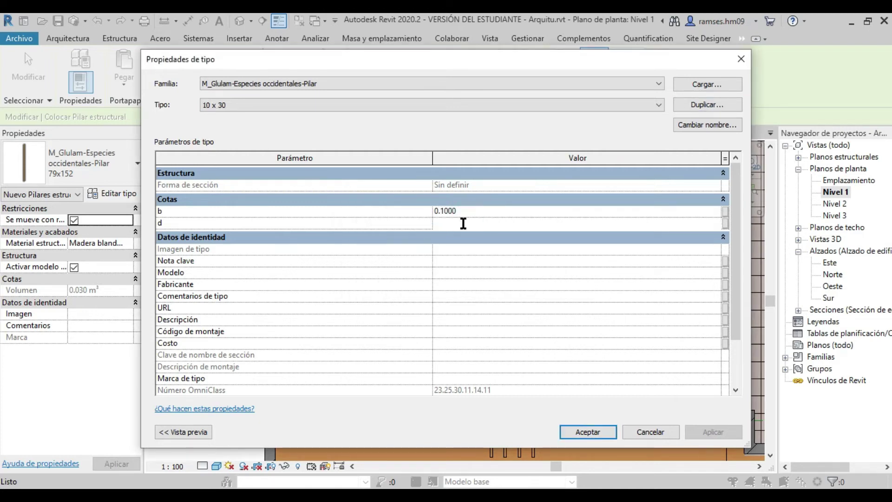
pyautogui.click(462, 223)
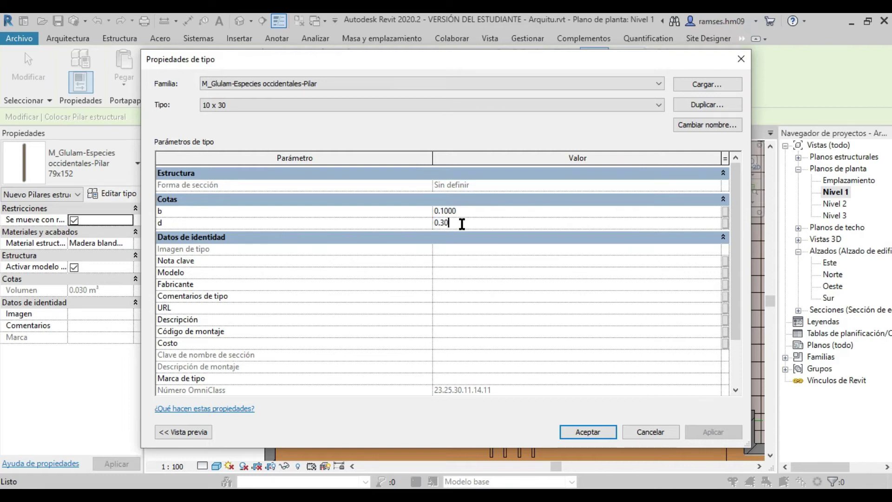
pyautogui.click(591, 439)
# Step: Place one 2.5-high column rising upward at the terrace corner beside the planter, then select it
pyautogui.scroll(3, 542, 386)
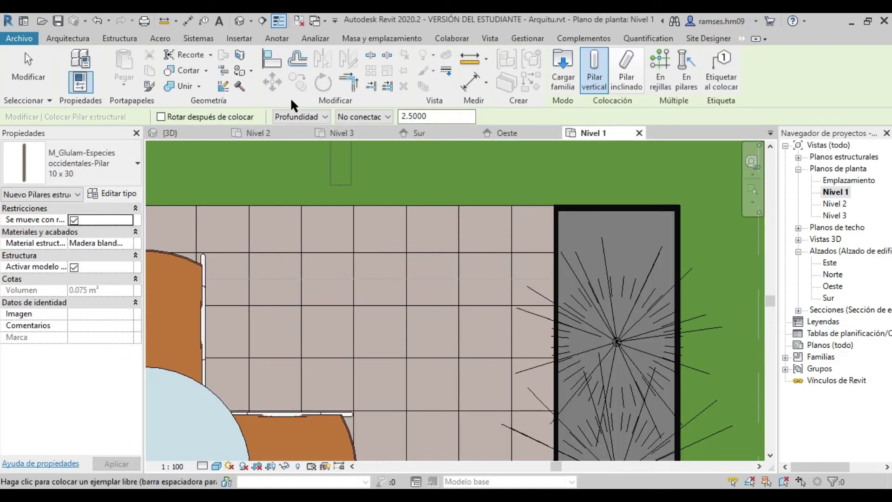
pyautogui.click(320, 116)
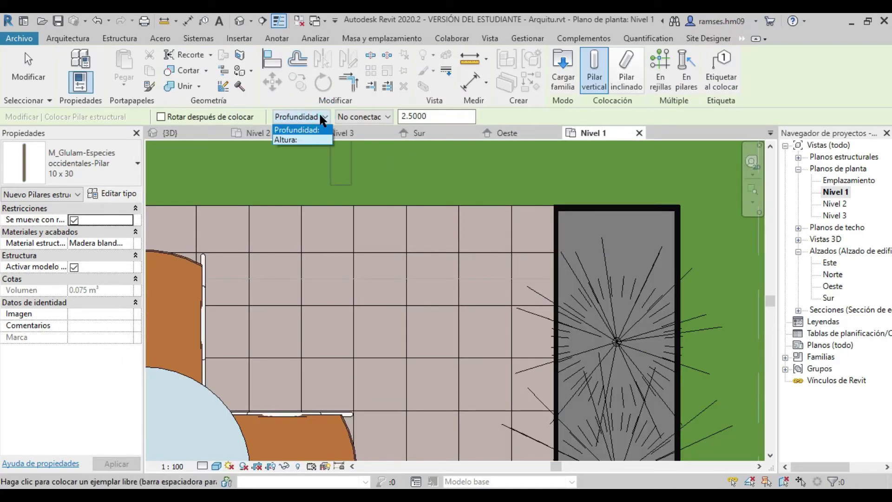
pyautogui.click(320, 138)
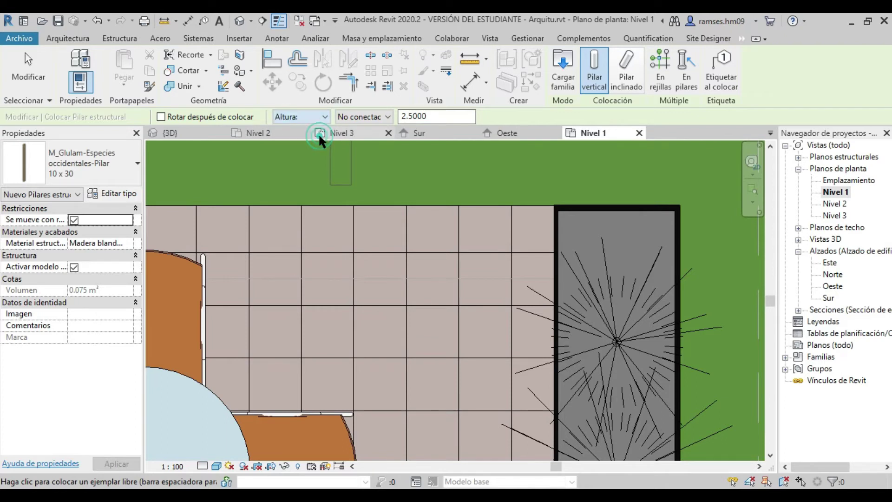
pyautogui.click(522, 253)
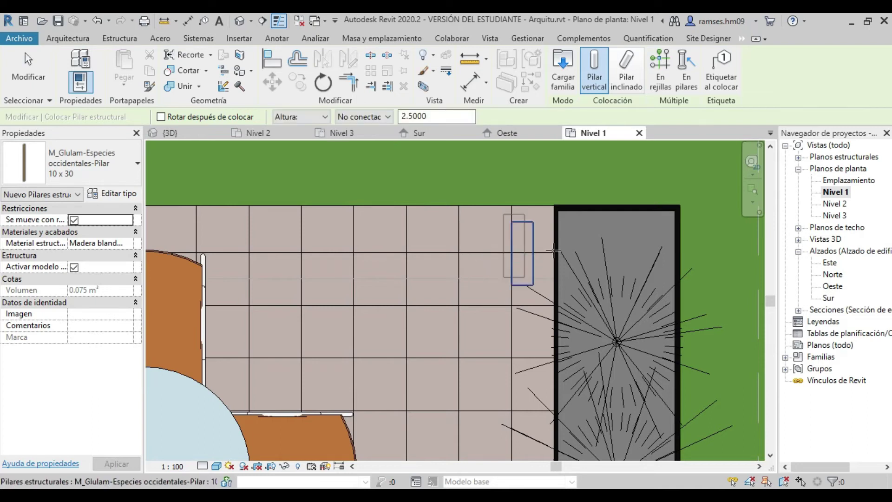
pyautogui.press('Escape')
pyautogui.press('Escape')
pyautogui.scroll(-2, 458, 261)
pyautogui.scroll(-1, 520, 235)
pyautogui.scroll(-1, 519, 236)
pyautogui.moveTo(528, 249); pyautogui.dragTo(568, 311, button='middle')
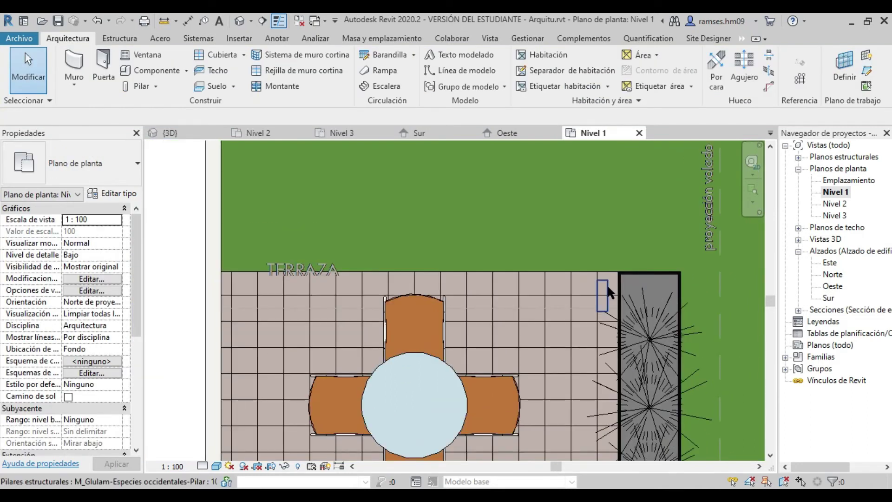
pyautogui.click(606, 283)
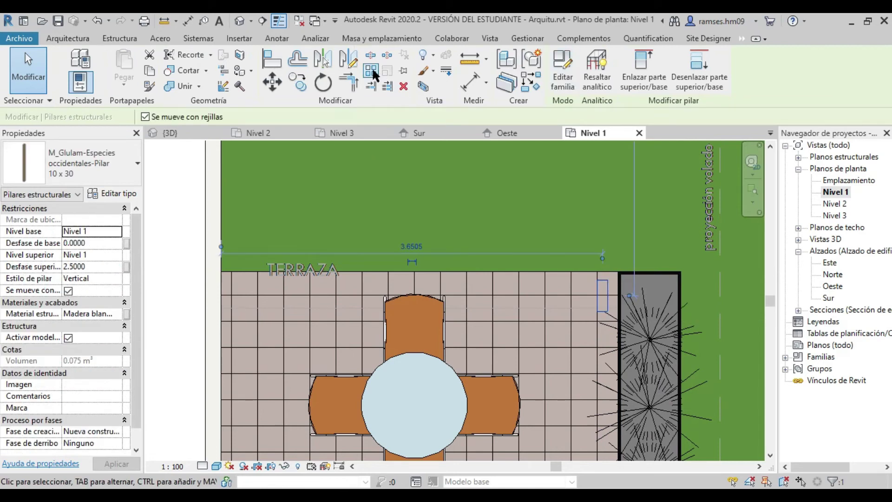
# Step: Array the glulam column into a pair, with the copy 3.40 to the left at the terrace edge
pyautogui.moveTo(606, 304); pyautogui.dragTo(595, 296)
pyautogui.press('a')
pyautogui.press('r')
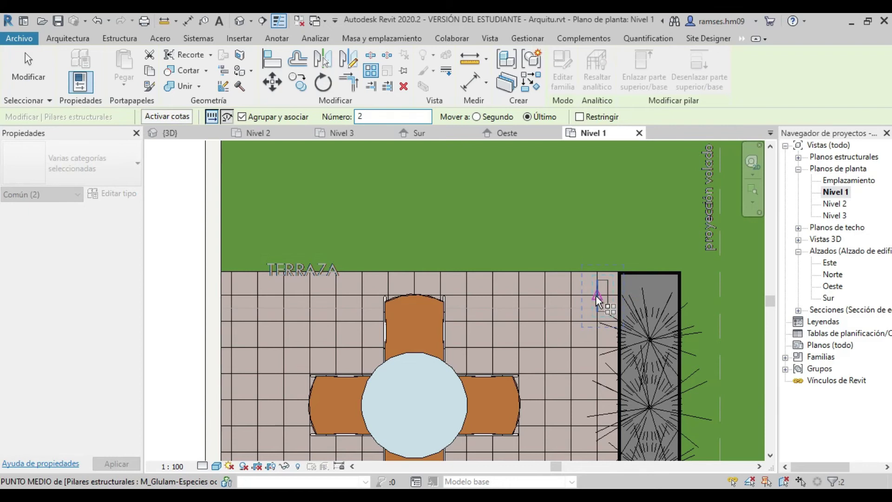
pyautogui.click(596, 294)
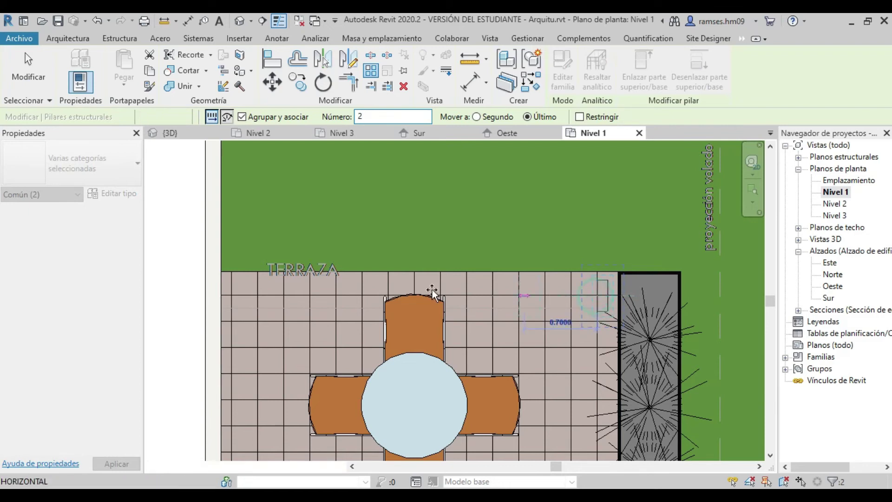
pyautogui.click(242, 294)
pyautogui.press('Return')
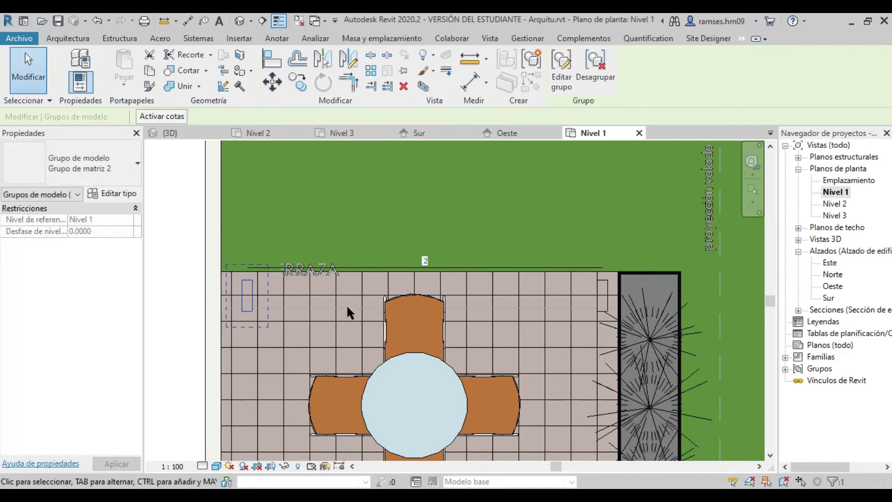
pyautogui.press('Escape')
pyautogui.click(119, 38)
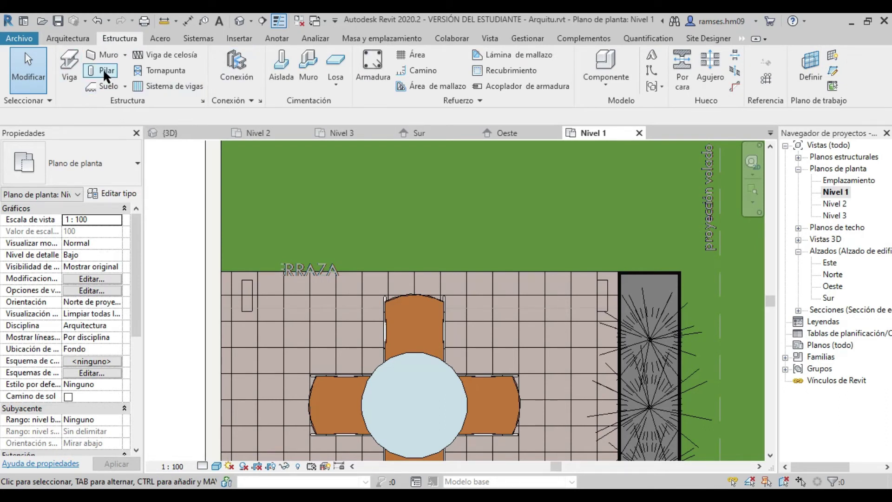
# Step: Draw a structural beam between the columns and set both its level offsets to 2.5 in 3D
pyautogui.click(71, 60)
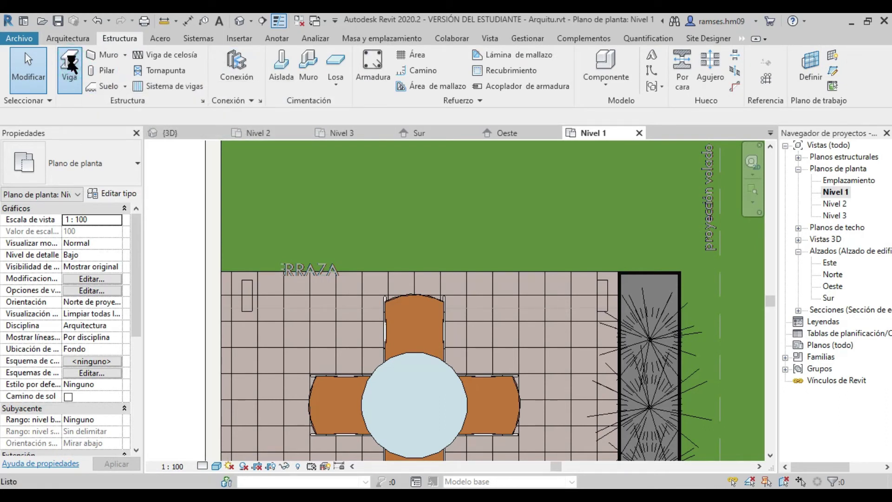
pyautogui.moveTo(248, 359); pyautogui.dragTo(235, 314, button='middle')
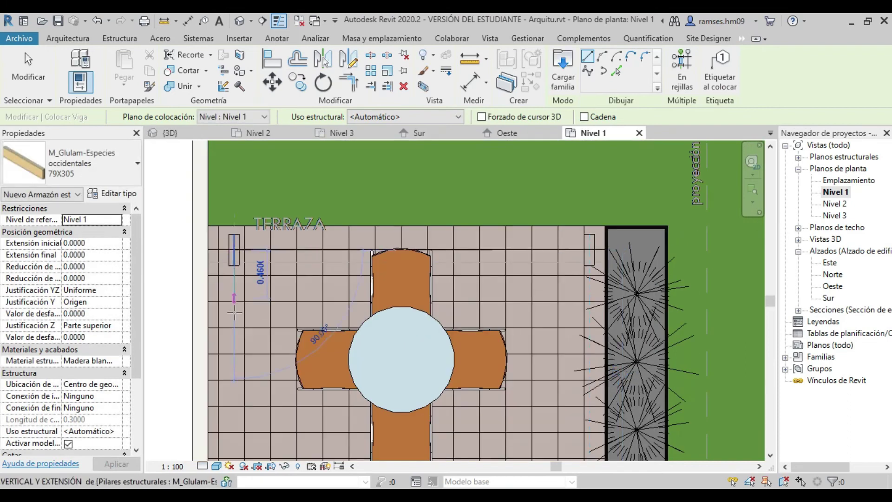
pyautogui.click(170, 135)
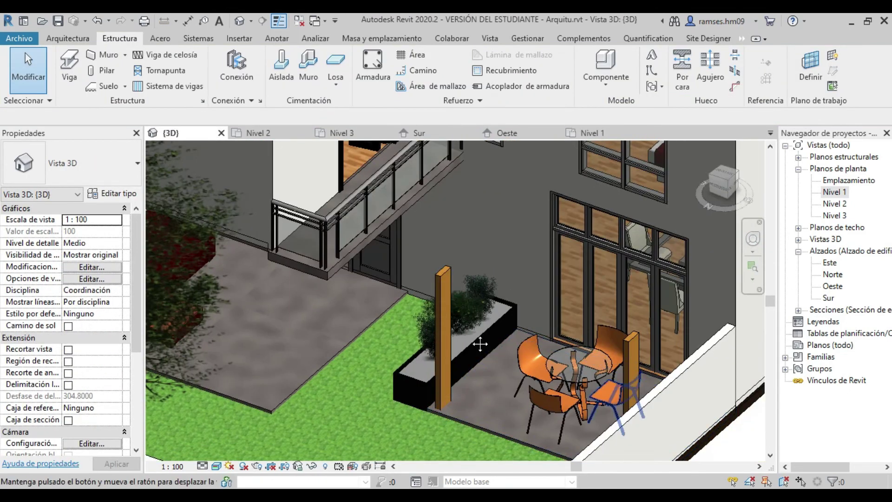
pyautogui.moveTo(537, 342)
pyautogui.keyDown('shift'); pyautogui.mouseDown(button='middle')
pyautogui.moveTo(464, 305)
pyautogui.moveTo(321, 304)
pyautogui.mouseUp(button='middle'); pyautogui.keyUp('shift')
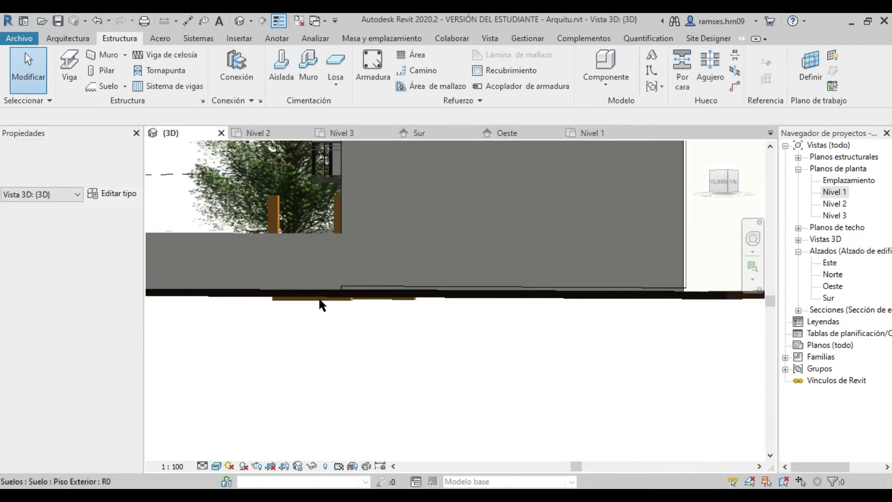
pyautogui.click(321, 300)
pyautogui.click(70, 231)
pyautogui.write('2.5')
pyautogui.click(75, 242)
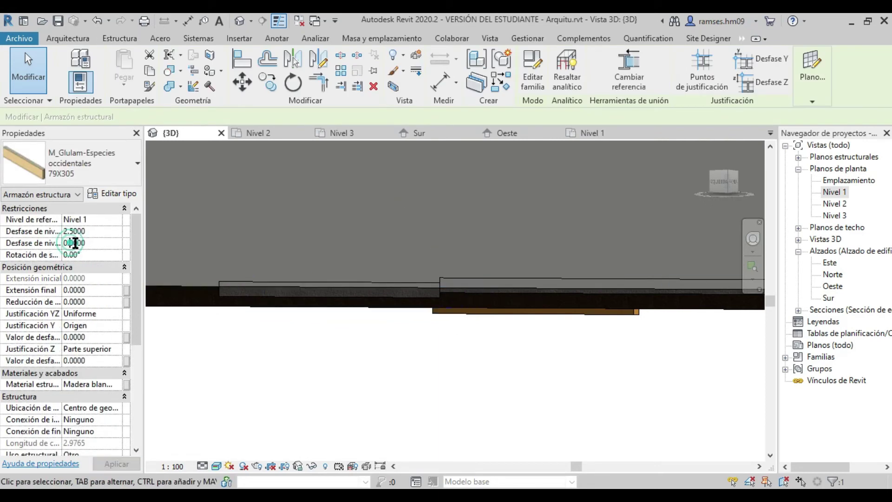
pyautogui.press('Return')
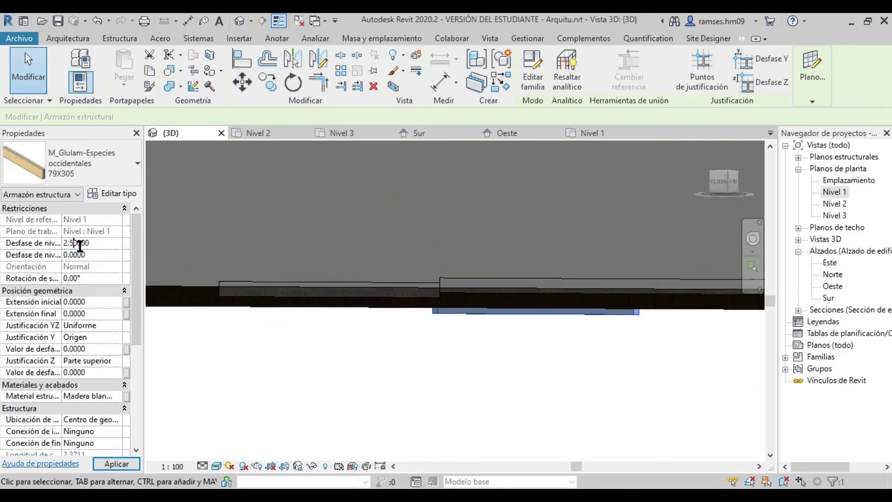
pyautogui.write('2.5')
pyautogui.press('Return')
# Step: Orbit to view the pergola and inspect the folding door's type properties
pyautogui.moveTo(492, 403)
pyautogui.keyDown('shift'); pyautogui.mouseDown(button='middle')
pyautogui.moveTo(424, 296)
pyautogui.moveTo(506, 357)
pyautogui.mouseUp(button='middle'); pyautogui.keyUp('shift')
pyautogui.scroll(2, 506, 358)
pyautogui.click(590, 279)
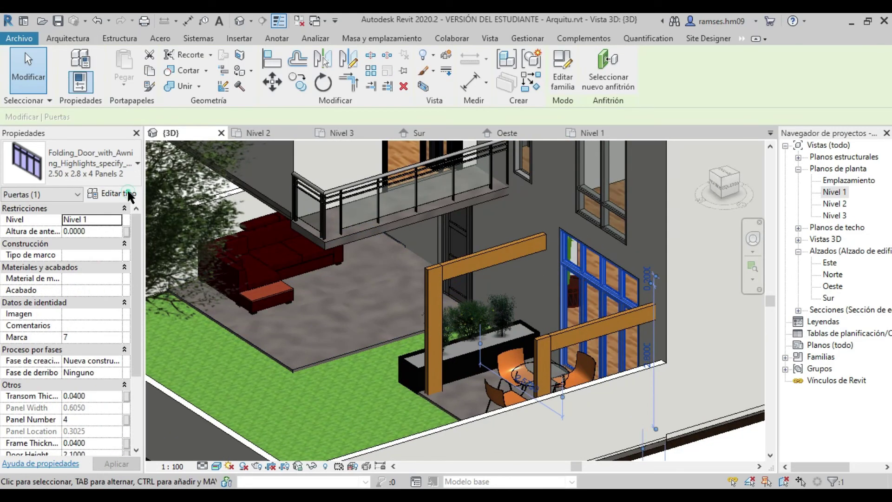
pyautogui.click(130, 195)
pyautogui.click(497, 247)
pyautogui.click(596, 433)
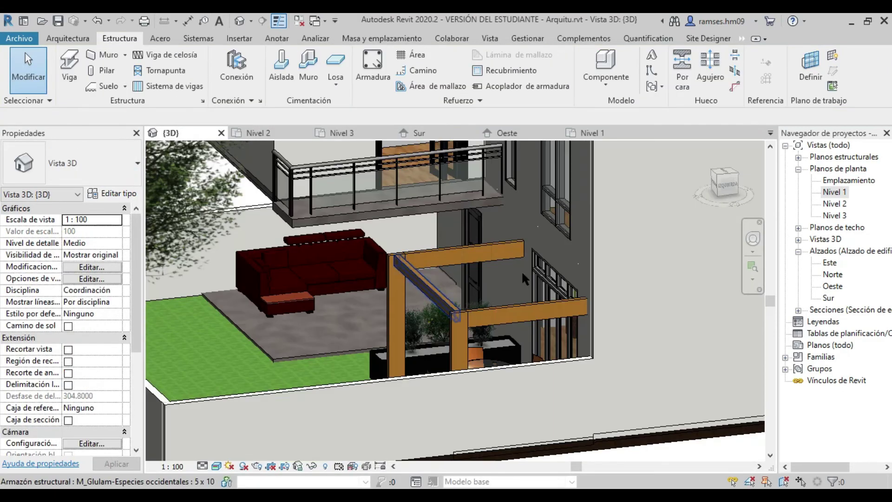
# Step: Switch to a top-down view of the patio and start a 10-copy array of the glulam beam
pyautogui.click(725, 174)
pyautogui.scroll(3, 489, 297)
pyautogui.scroll(3, 489, 297)
pyautogui.click(487, 297)
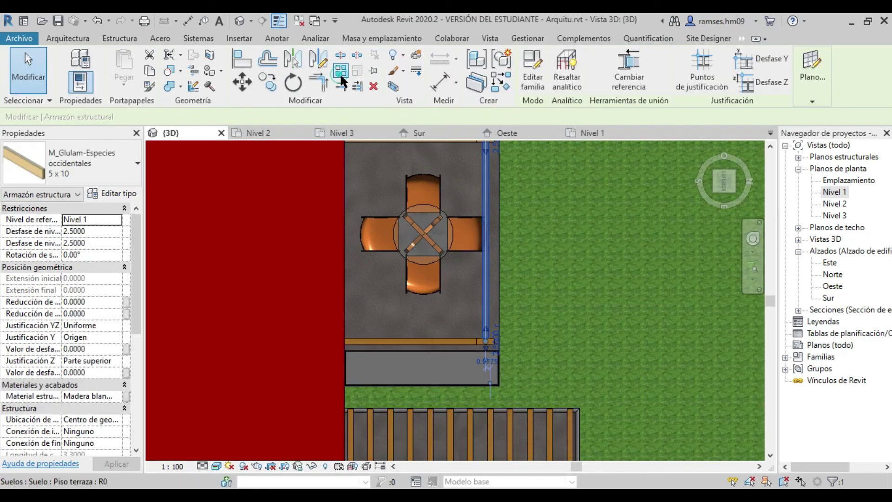
pyautogui.click(341, 74)
pyautogui.doubleClick(384, 117)
pyautogui.write('10')
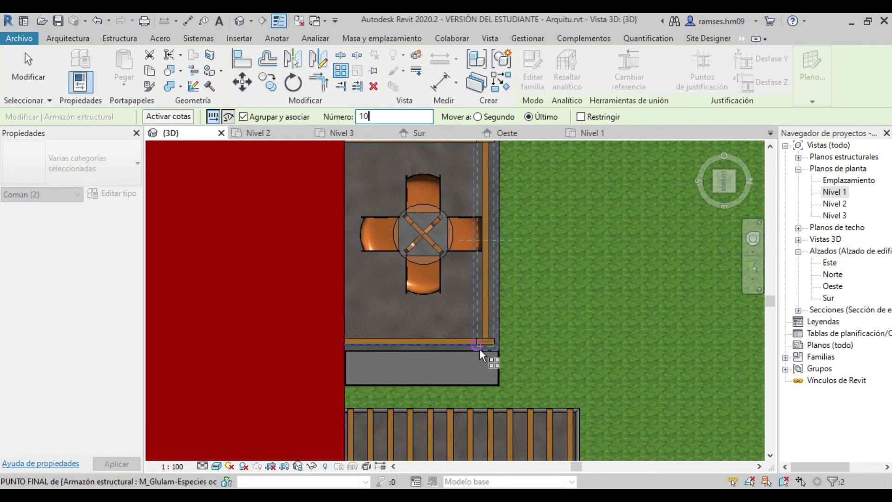
# Step: Set the array from the beam end to the last slat position, then release the array group
pyautogui.click(480, 349)
pyautogui.scroll(3, 548, 325)
pyautogui.scroll(2, 389, 327)
pyautogui.click(388, 329)
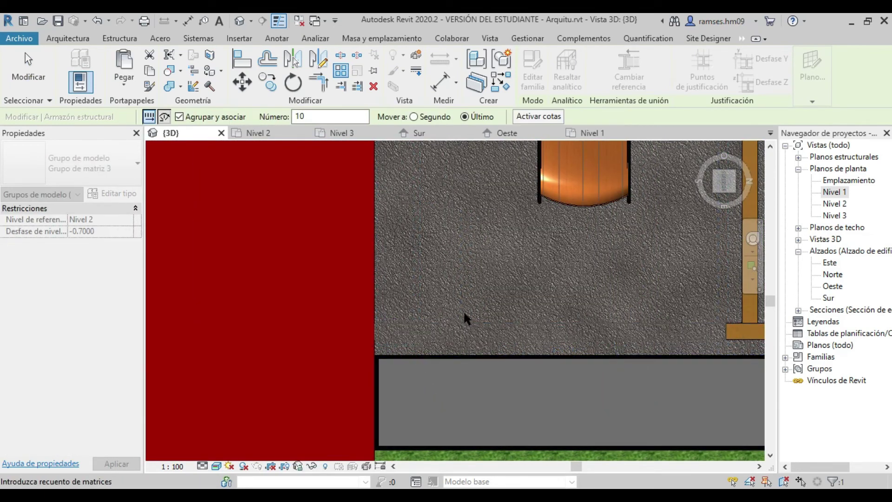
pyautogui.scroll(-1, 463, 311)
pyautogui.scroll(-2, 498, 316)
pyautogui.scroll(-2, 542, 284)
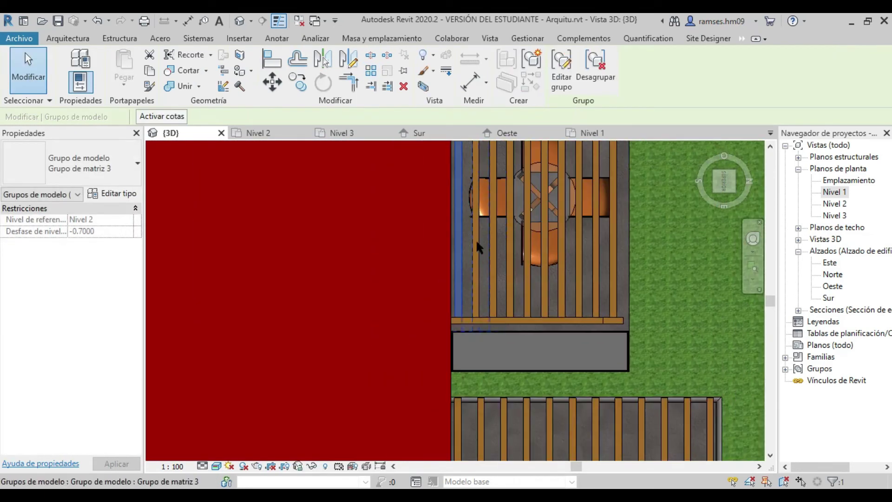
pyautogui.press('Escape')
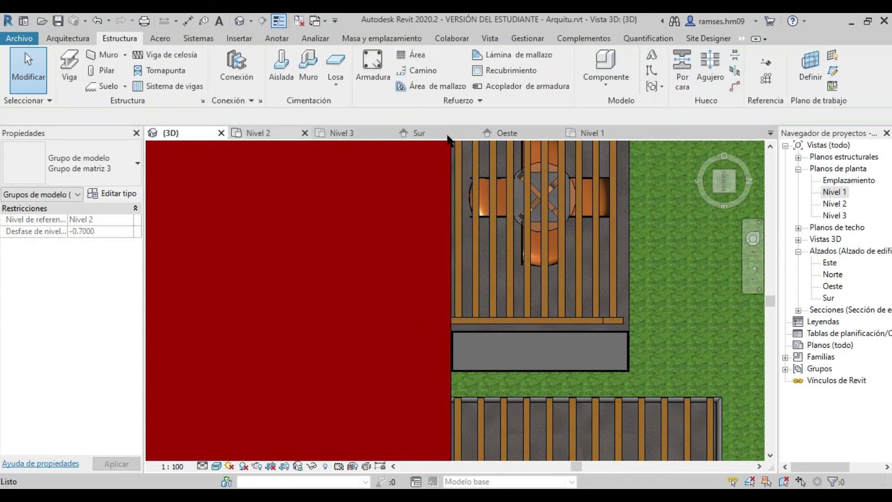
# Step: Orbit the 3D view to look over the pergola, chairs and red roof
pyautogui.moveTo(578, 258)
pyautogui.keyDown('shift'); pyautogui.mouseDown(button='middle')
pyautogui.moveTo(298, 315)
pyautogui.moveTo(358, 326)
pyautogui.mouseUp(button='middle'); pyautogui.keyUp('shift')
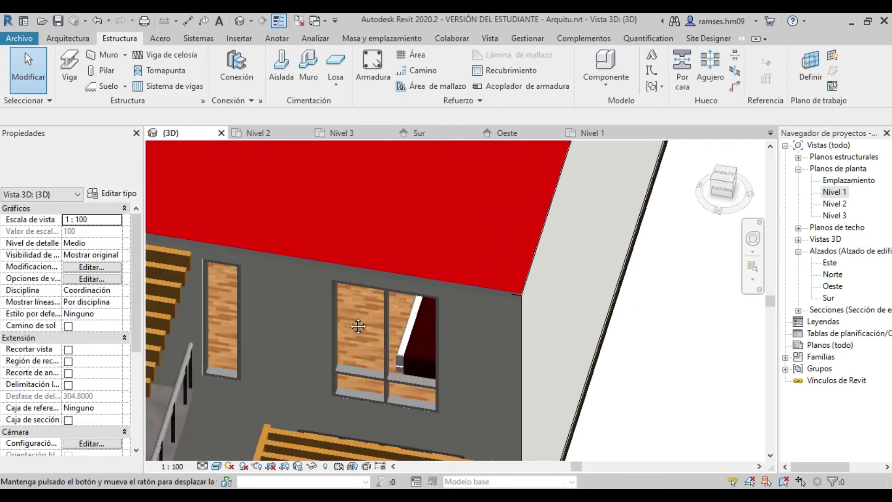
pyautogui.moveTo(416, 226)
pyautogui.keyDown('shift'); pyautogui.mouseDown(button='middle')
pyautogui.moveTo(630, 335)
pyautogui.moveTo(558, 335)
pyautogui.mouseUp(button='middle'); pyautogui.keyUp('shift')
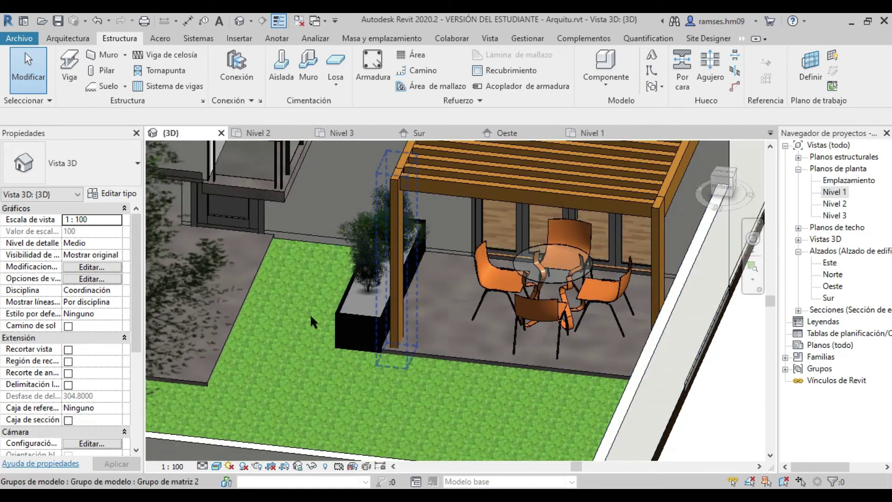
pyautogui.moveTo(354, 312)
pyautogui.keyDown('shift'); pyautogui.mouseDown(button='middle')
pyautogui.moveTo(340, 362)
pyautogui.moveTo(345, 333)
pyautogui.mouseUp(button='middle'); pyautogui.keyUp('shift')
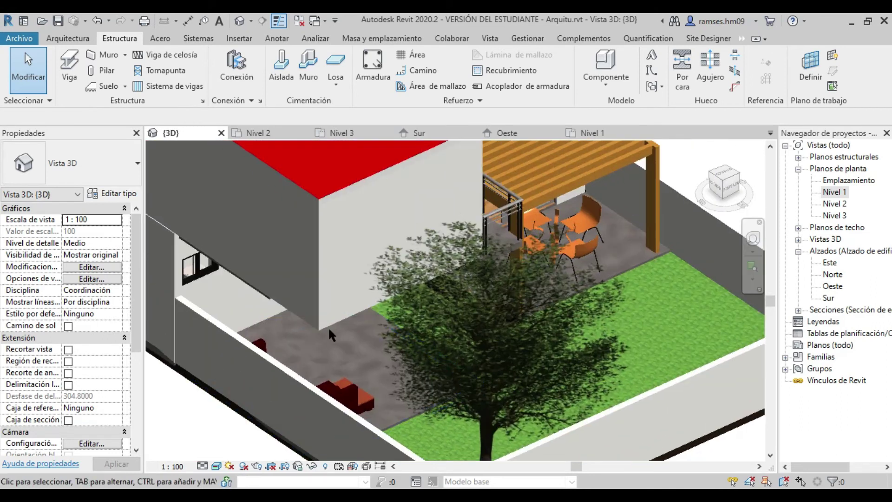
# Step: Return to the Nivel 1 floor plan and zoom in on the Patio de servicio
pyautogui.click(590, 133)
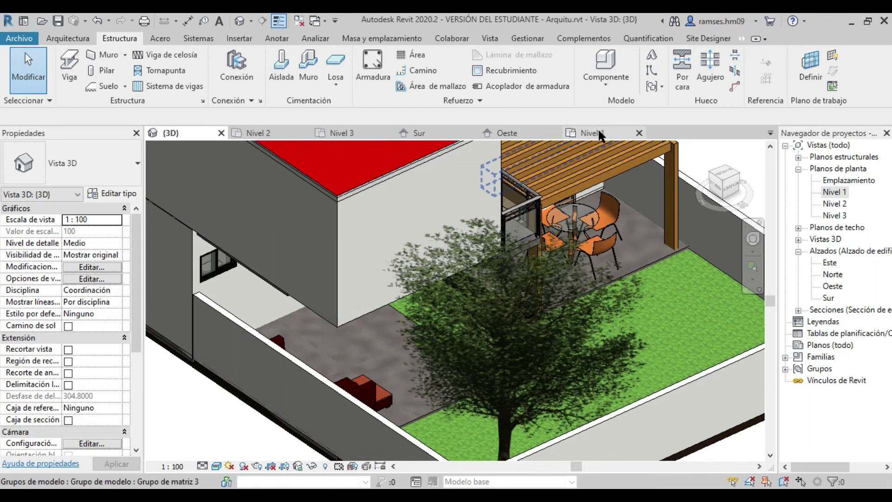
pyautogui.scroll(-2, 529, 223)
pyautogui.scroll(2, 528, 242)
pyautogui.scroll(2, 527, 256)
pyautogui.scroll(1, 527, 266)
pyautogui.click(75, 38)
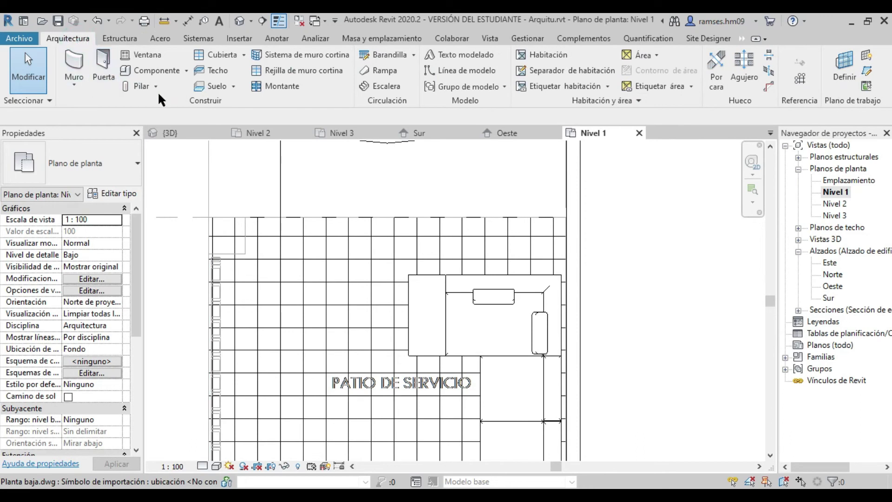
# Step: Load M_Hormigón-Rectangular-Pilar.rfa from the Hormigón folder for a structural column
pyautogui.click(136, 86)
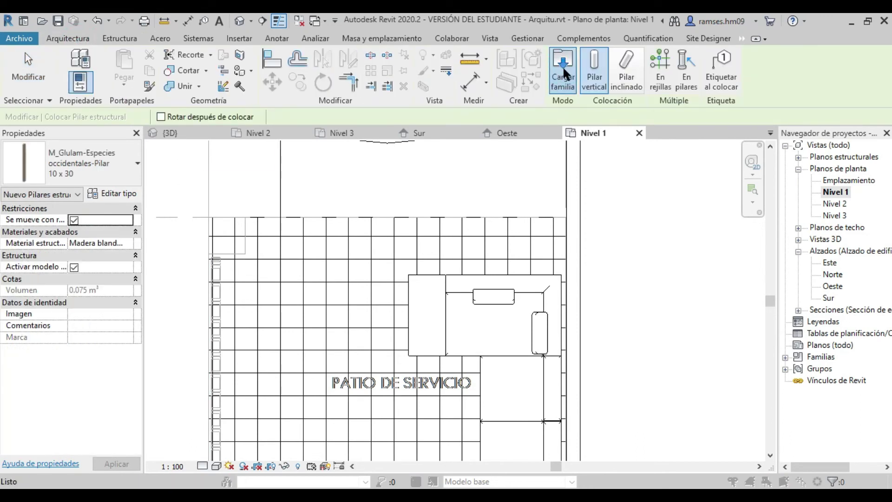
pyautogui.click(564, 74)
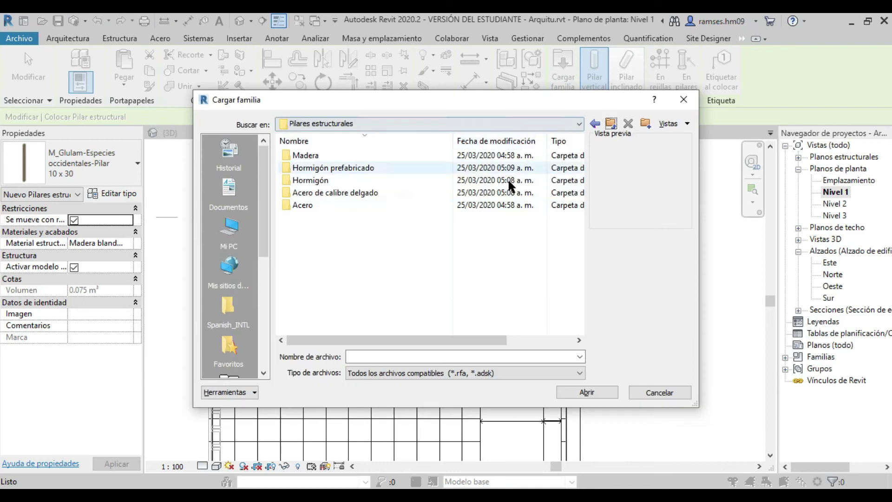
pyautogui.click(321, 181)
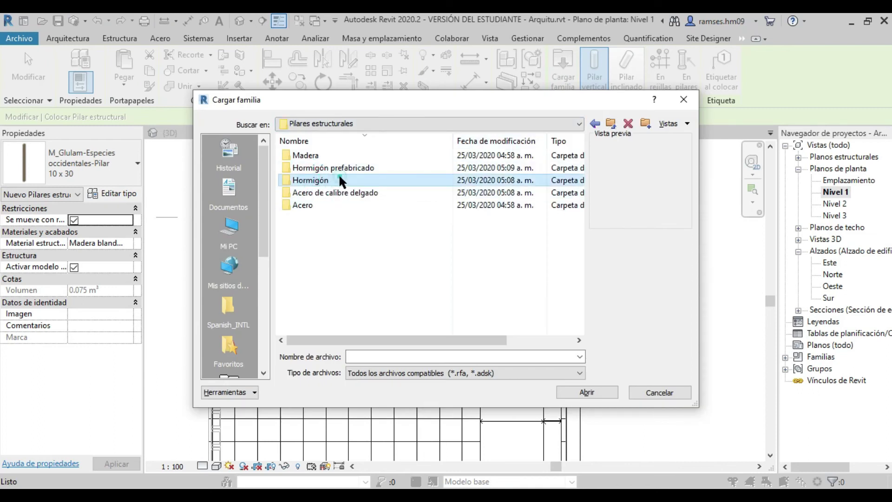
pyautogui.doubleClick(341, 180)
pyautogui.press('Down')
pyautogui.press('Down')
pyautogui.press('Down')
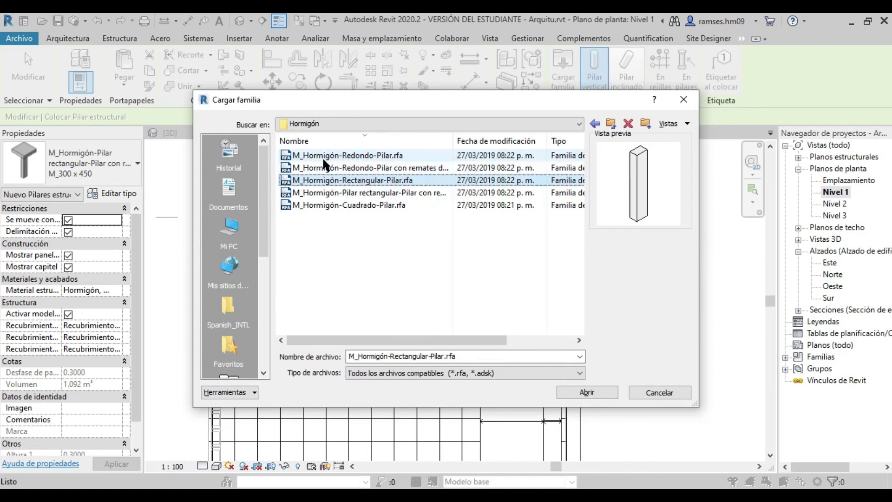
pyautogui.click(606, 392)
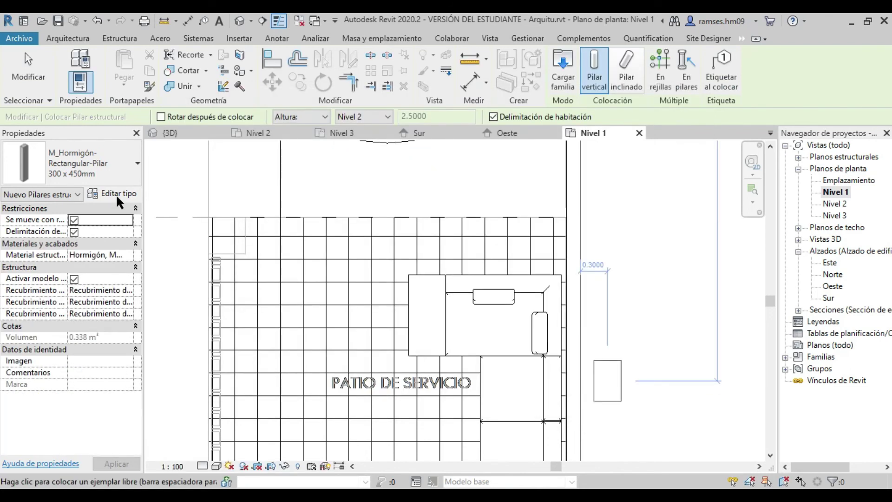
# Step: Create a 20 x 20 concrete column type (b and h 0.20) and place one at the patio's top-left corner
pyautogui.click(114, 193)
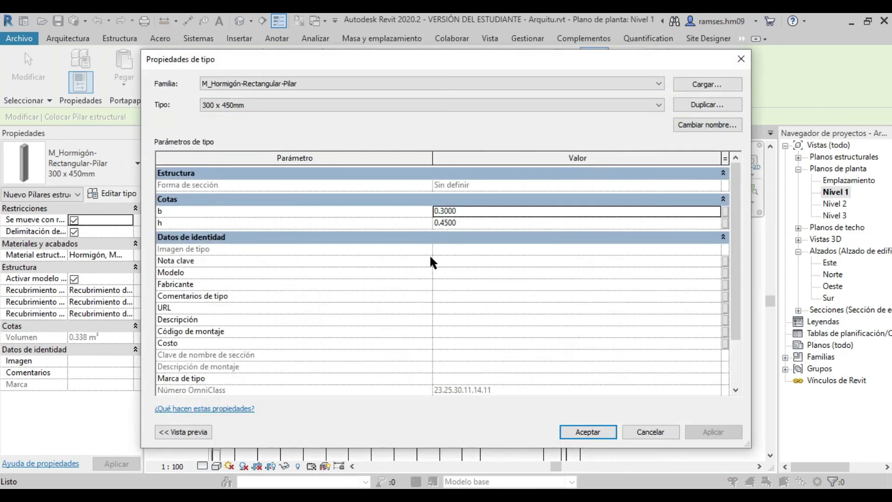
pyautogui.click(706, 106)
pyautogui.write('20 x 20')
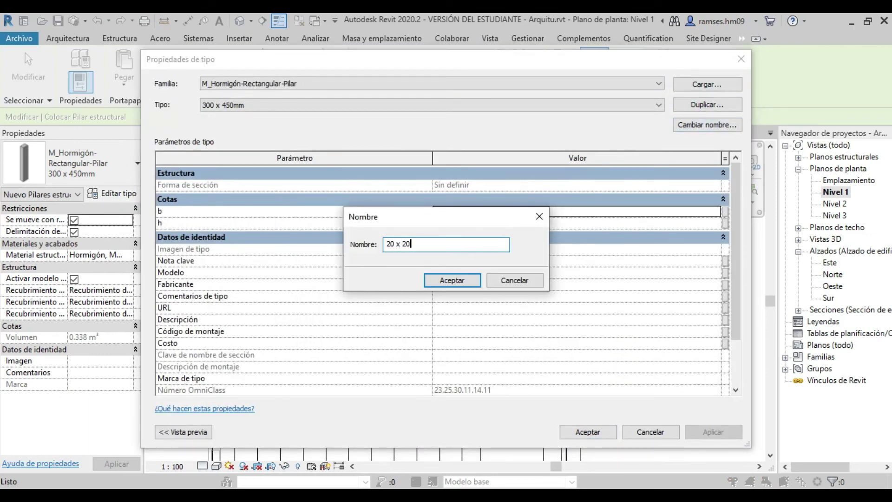
pyautogui.click(463, 282)
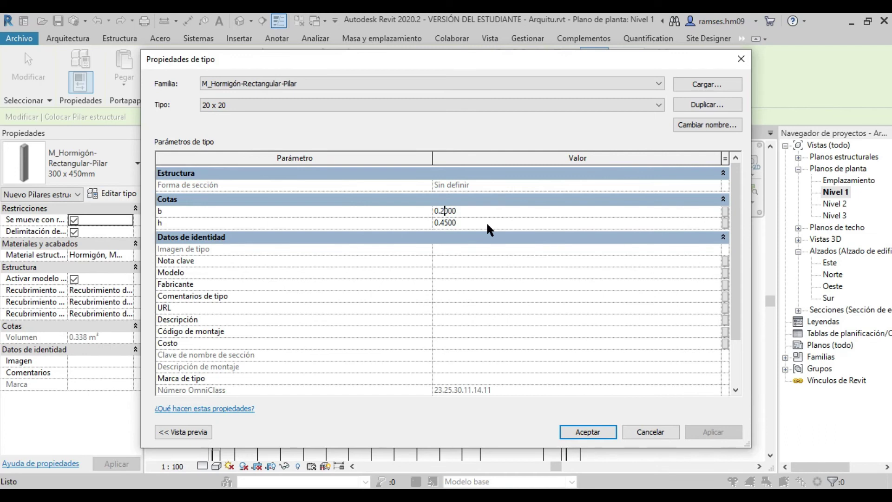
pyautogui.click(588, 432)
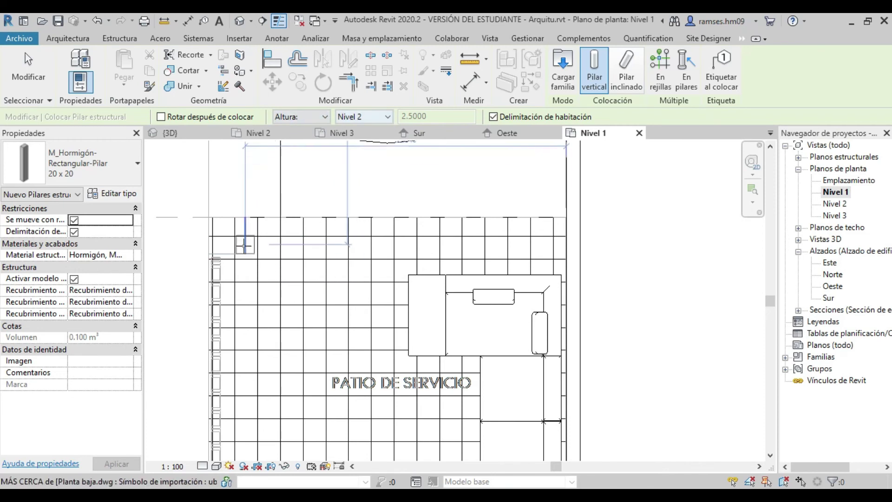
pyautogui.click(244, 244)
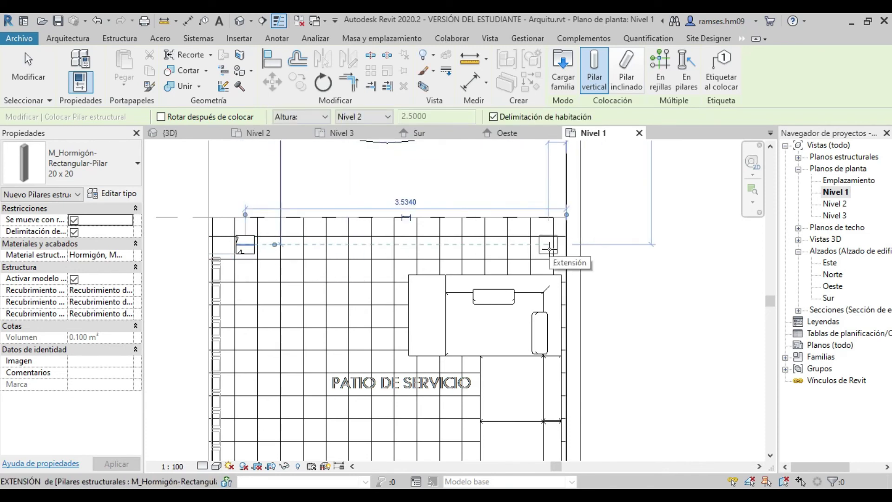
pyautogui.press('Escape')
pyautogui.press('Escape')
pyautogui.hotkey('ctrl', 'Tab')
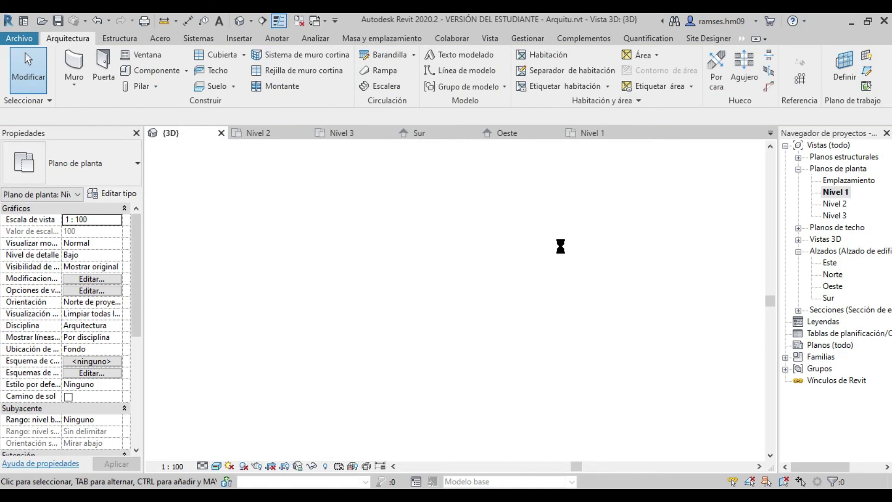
pyautogui.scroll(-3, 562, 374)
pyautogui.keyDown('shift'); pyautogui.moveTo(561, 374); pyautogui.dragTo(511, 325, button='middle'); pyautogui.keyUp('shift')
pyautogui.scroll(5, 505, 318)
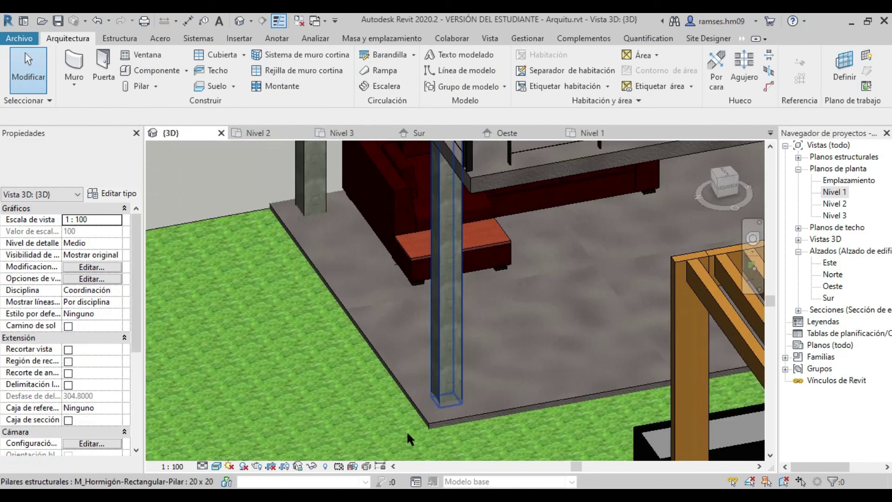
pyautogui.scroll(-3, 563, 314)
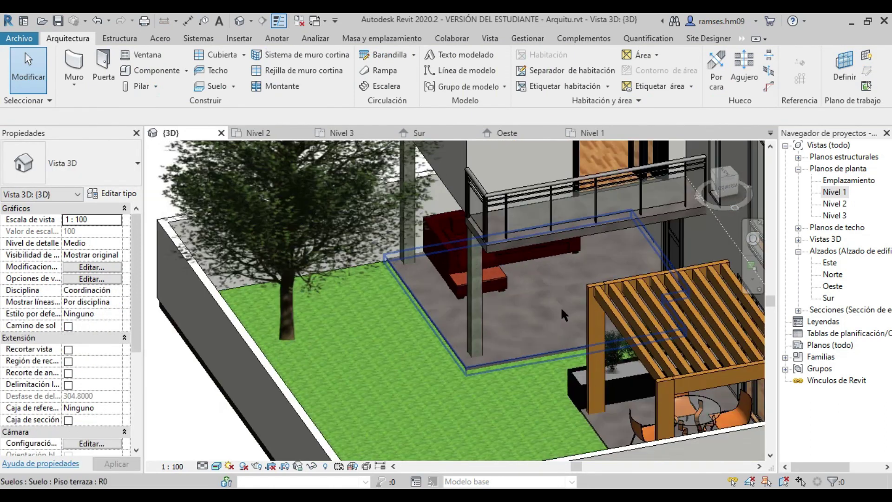
pyautogui.keyDown('shift'); pyautogui.moveTo(563, 314); pyautogui.dragTo(563, 314, button='middle'); pyautogui.keyUp('shift')
pyautogui.scroll(-1, 563, 314)
pyautogui.scroll(-2, 557, 319)
pyautogui.scroll(2, 550, 320)
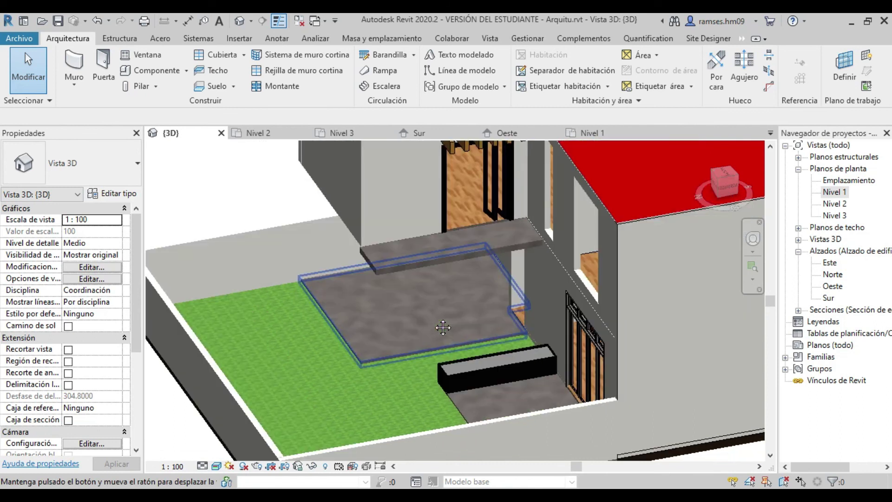
pyautogui.scroll(-2, 495, 320)
pyautogui.scroll(-2, 520, 321)
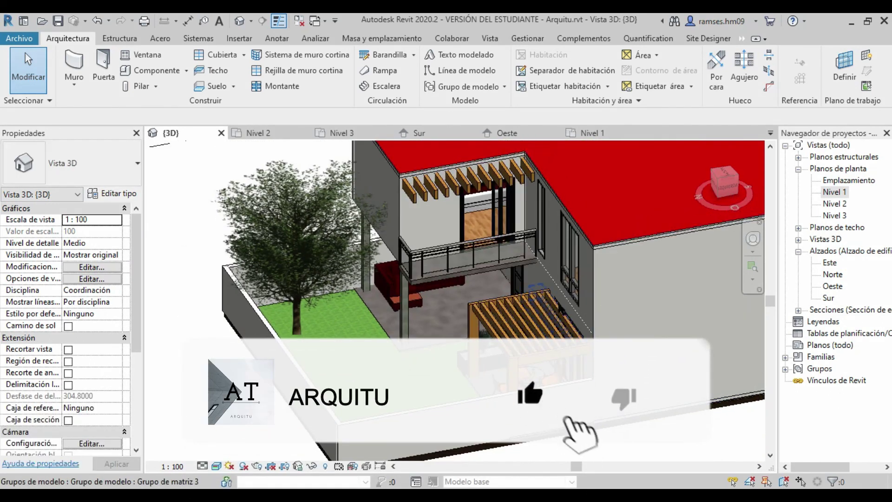
pyautogui.scroll(-3, 421, 374)
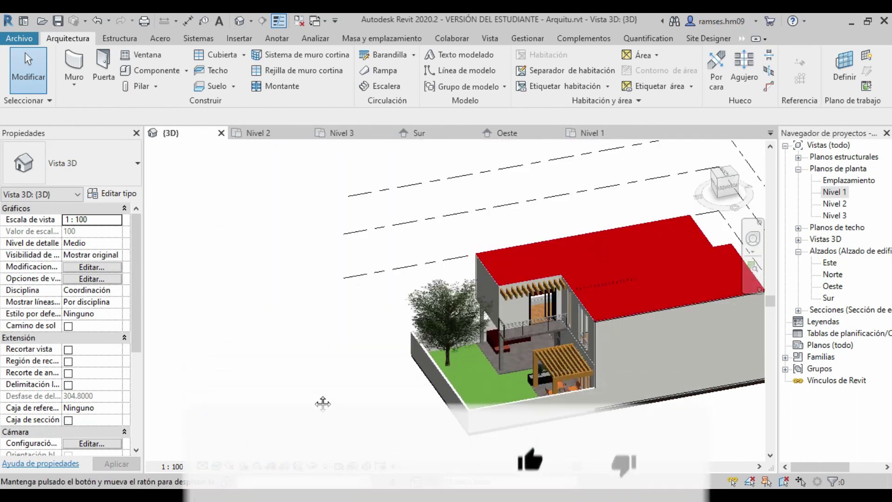
pyautogui.scroll(1, 378, 398)
pyautogui.scroll(1, 523, 397)
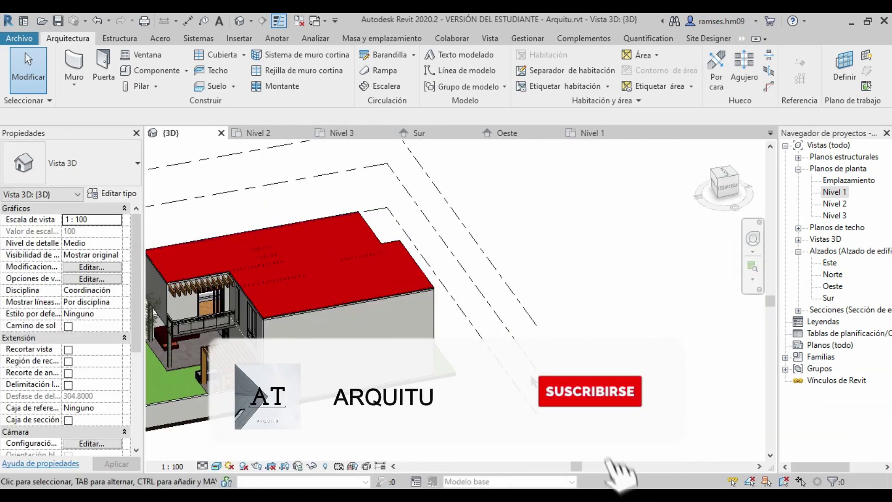
pyautogui.scroll(-1, 530, 381)
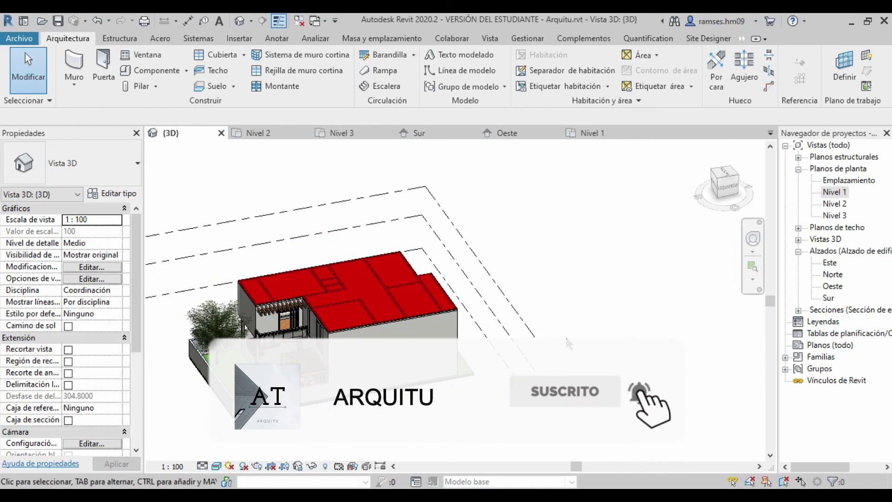
pyautogui.moveTo(523, 381)
pyautogui.keyDown('shift'); pyautogui.mouseDown(button='middle')
pyautogui.moveTo(462, 405)
pyautogui.moveTo(352, 385)
pyautogui.moveTo(356, 367)
pyautogui.moveTo(379, 355)
pyautogui.moveTo(399, 353)
pyautogui.moveTo(424, 367)
pyautogui.mouseUp(button='middle'); pyautogui.keyUp('shift')
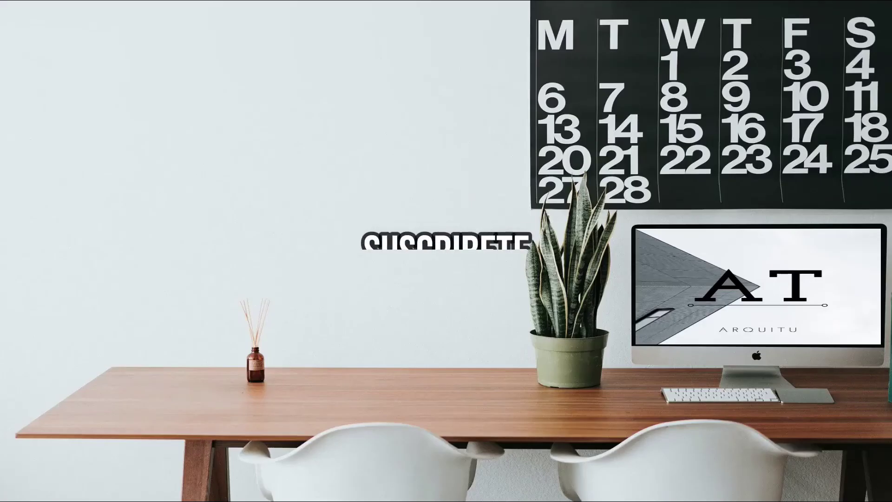